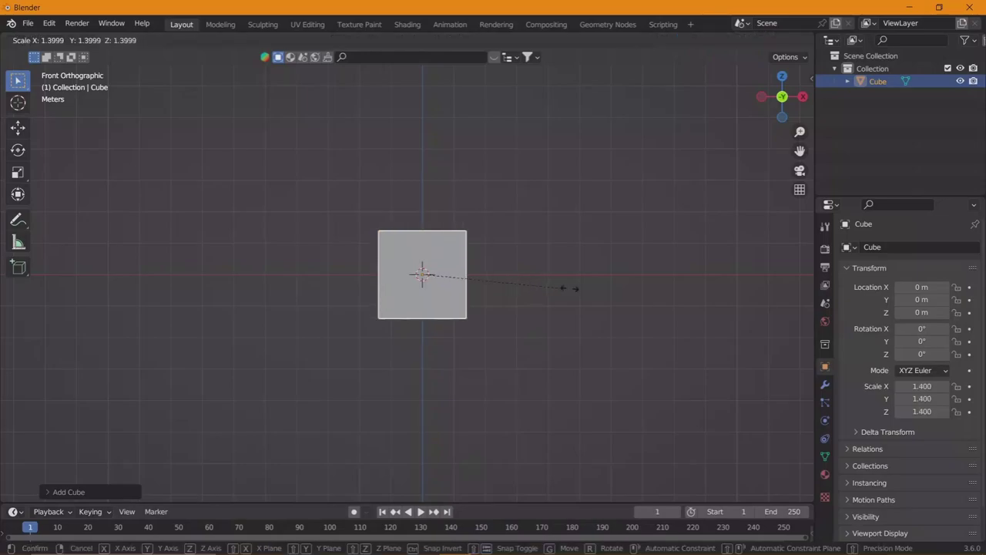
# - Put the cube into Edit Mode with face select and check it from front and right views
pyautogui.press('Escape')
pyautogui.moveTo(524, 286); pyautogui.dragTo(489, 301, button='middle')
pyautogui.press('Tab')
pyautogui.hotkey('alt', 'a')
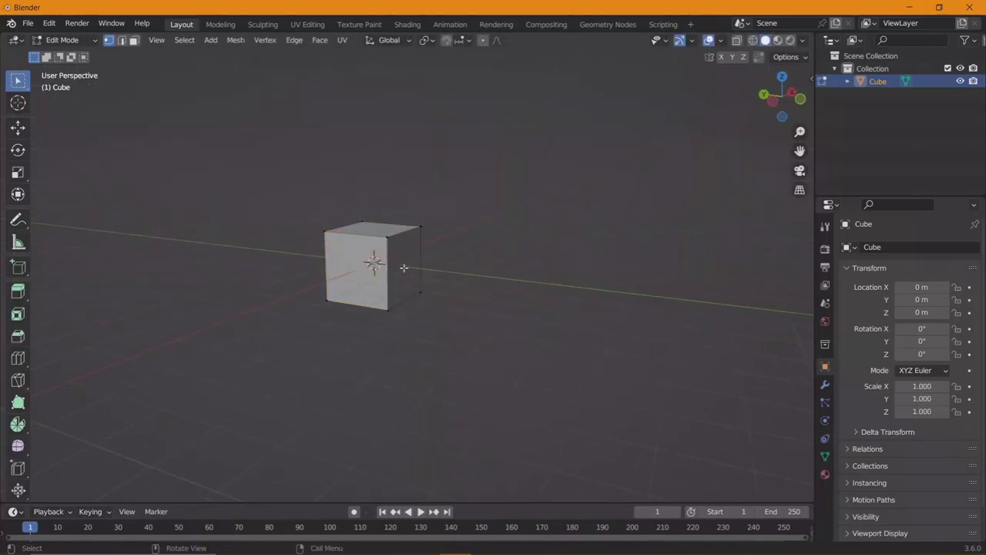
pyautogui.press('3')
pyautogui.moveTo(375, 259)
pyautogui.mouseDown(button='middle')
pyautogui.moveTo(377, 273)
pyautogui.moveTo(463, 288)
pyautogui.mouseUp(button='middle')
pyautogui.press('KP_1')
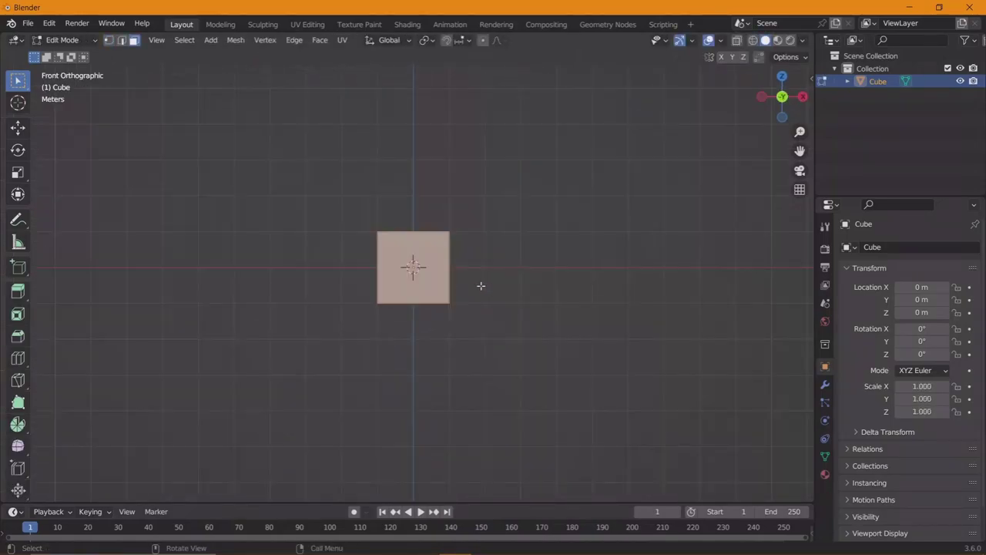
pyautogui.press('KP_3')
pyautogui.moveTo(481, 331); pyautogui.dragTo(485, 304, button='middle')
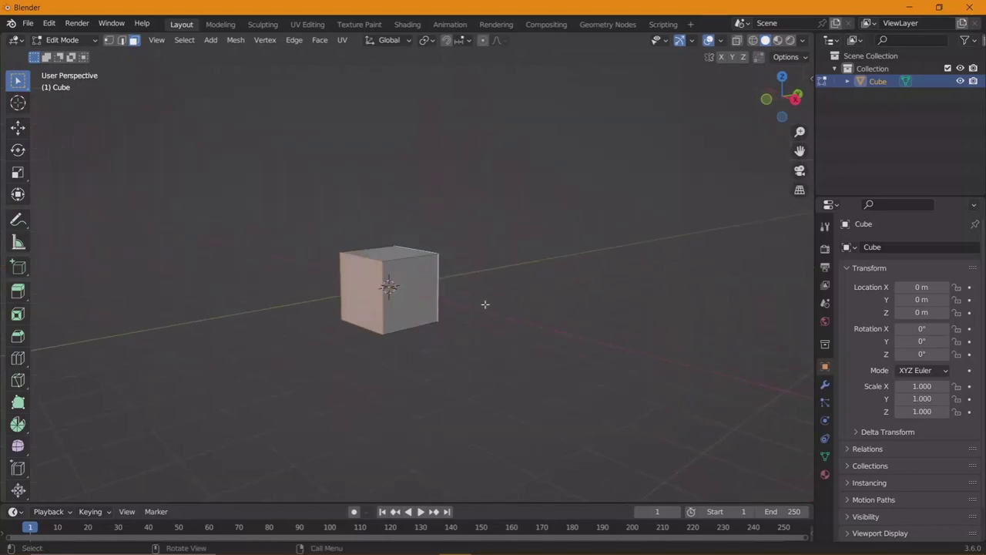
# - Extrude the cube's left side face in place, leaving its scale unchanged
pyautogui.click(362, 292)
pyautogui.press('e')
pyautogui.press('s')
pyautogui.rightClick(515, 315)
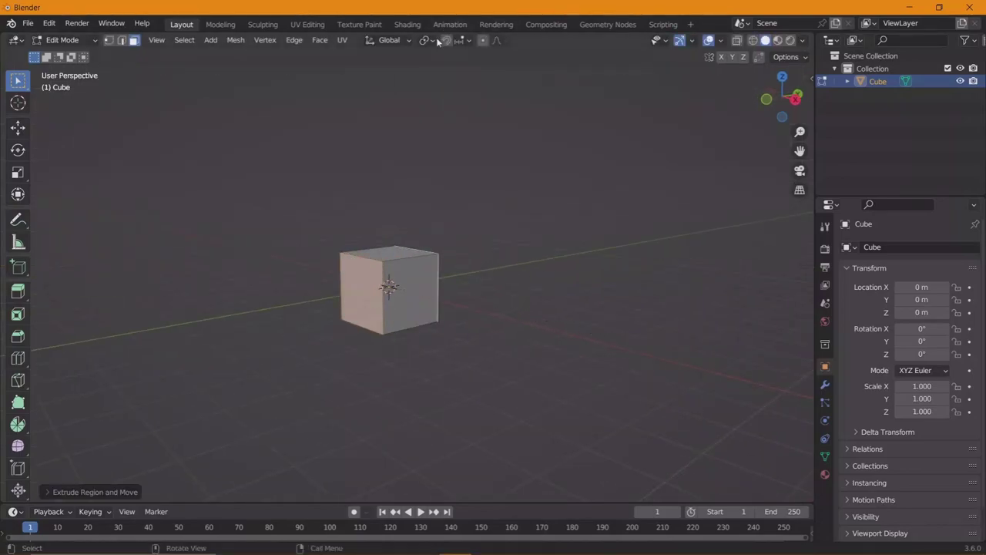
pyautogui.click(424, 39)
pyautogui.click(462, 82)
pyautogui.press('s')
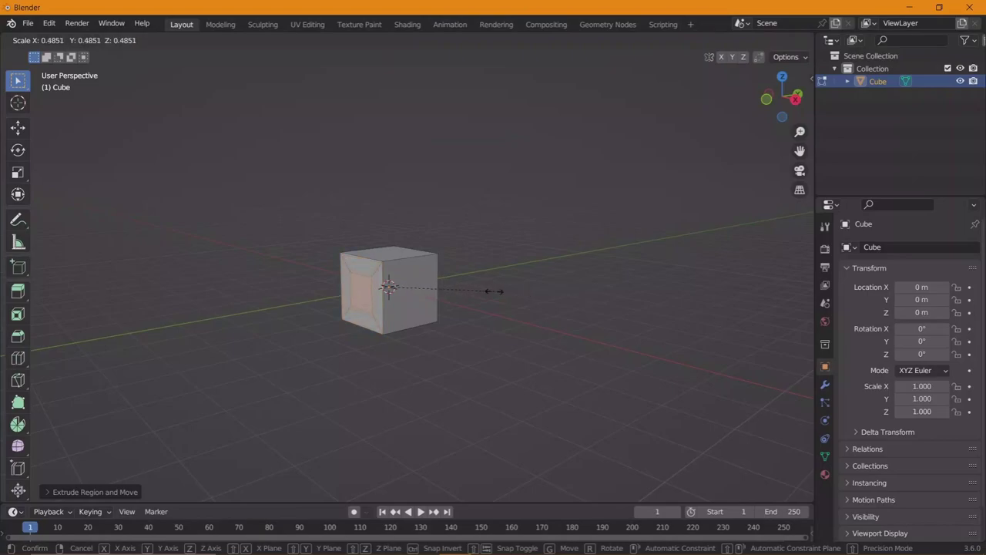
pyautogui.rightClick(499, 291)
pyautogui.press('KP_1')
pyautogui.press('KP_3')
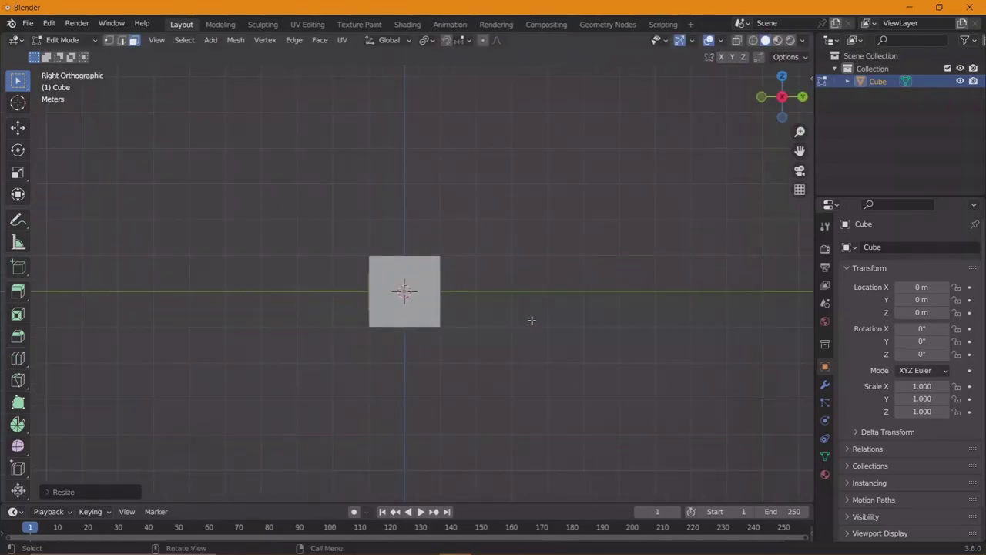
# - Set the Pivot Point to Median Point and raise the selected faces along Z
pyautogui.press('s')
pyautogui.press('x')
pyautogui.rightClick(623, 326)
pyautogui.click(424, 39)
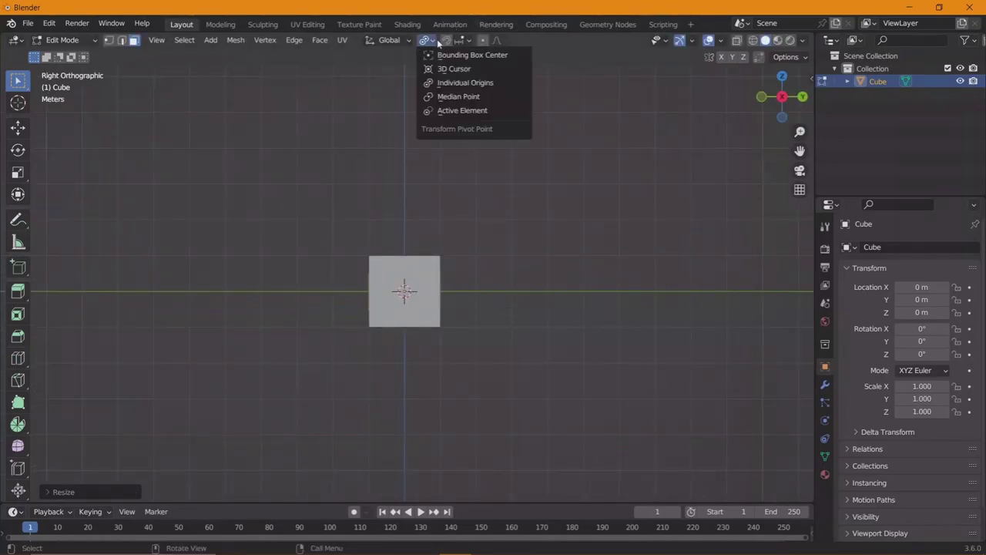
pyautogui.click(455, 95)
pyautogui.press('s')
pyautogui.rightClick(555, 318)
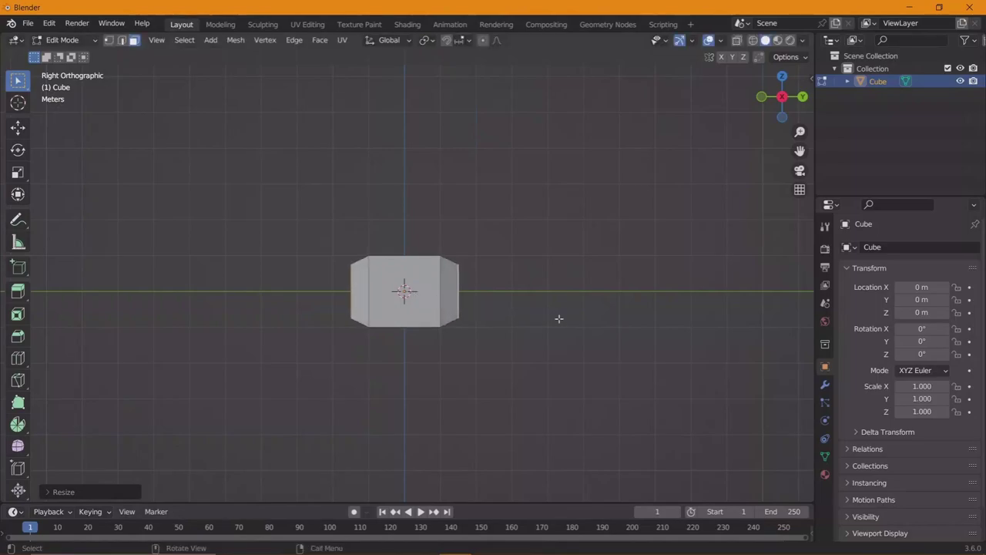
pyautogui.press('g')
pyautogui.press('z')
pyautogui.click(565, 308)
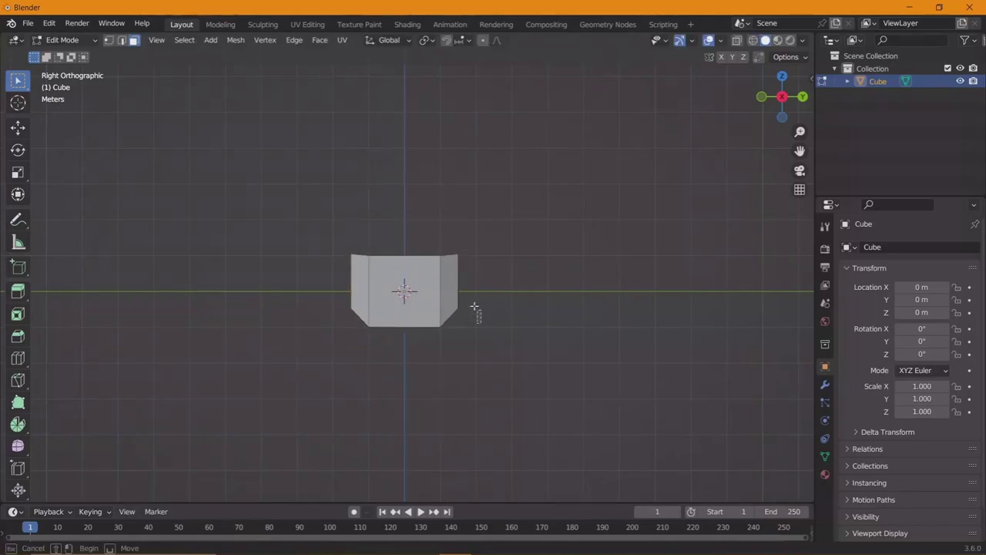
# - In Right view, move and rescale the right end face into a tapered flap
pyautogui.moveTo(449, 286); pyautogui.dragTo(434, 288, button='middle')
pyautogui.hotkey('alt', 'a')
pyautogui.press('KP_1')
pyautogui.press('KP_3')
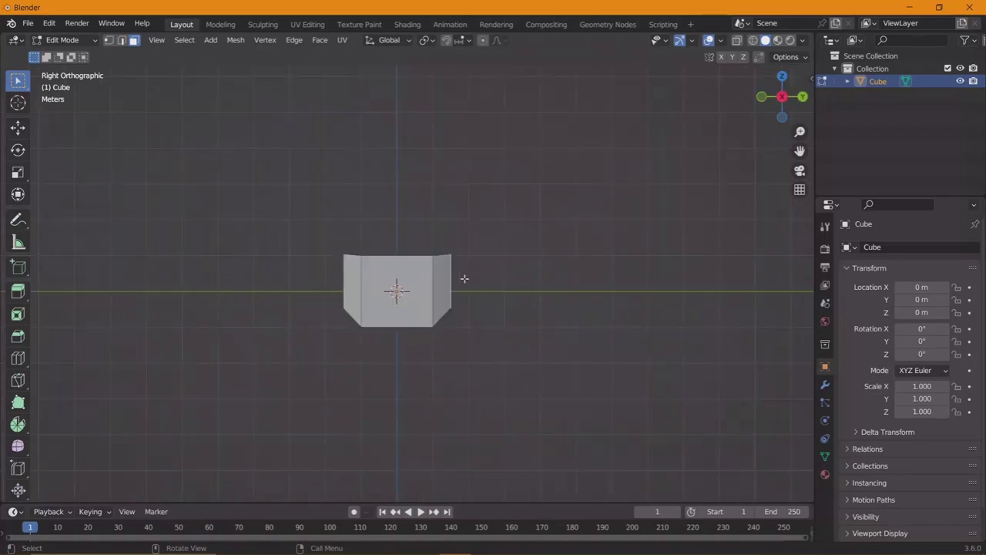
pyautogui.press('g')
pyautogui.rightClick(612, 341)
pyautogui.press('g')
pyautogui.press('s')
pyautogui.click(574, 347)
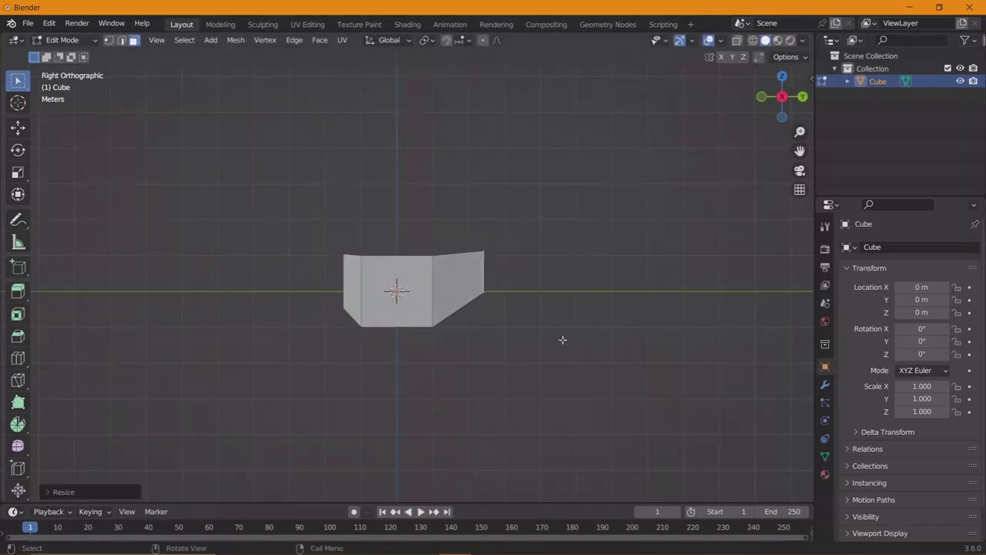
# - Select the left end face and scale it into a smaller flare
pyautogui.moveTo(562, 339); pyautogui.dragTo(540, 331, button='middle')
pyautogui.click(333, 283)
pyautogui.press('KP_3')
pyautogui.press('s')
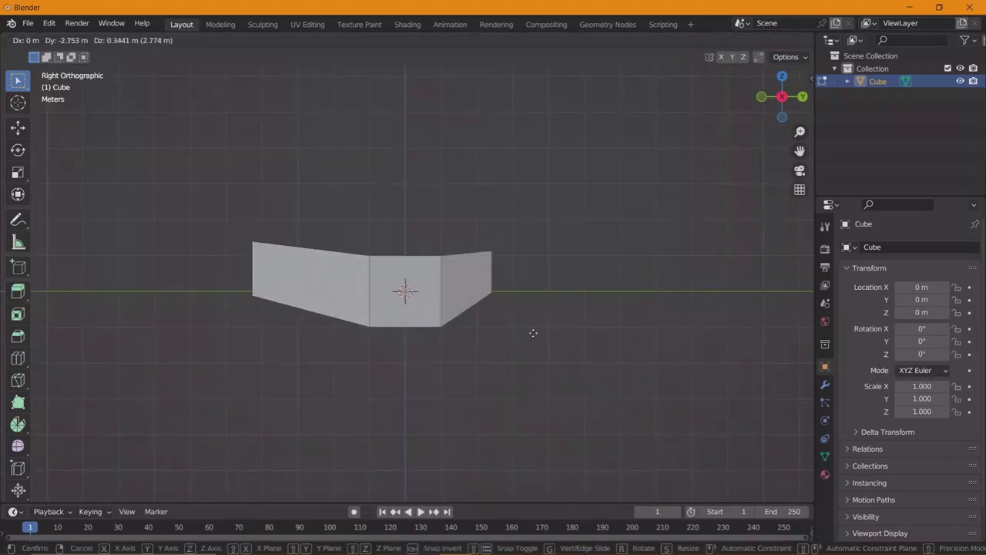
pyautogui.rightClick(391, 294)
pyautogui.press('s')
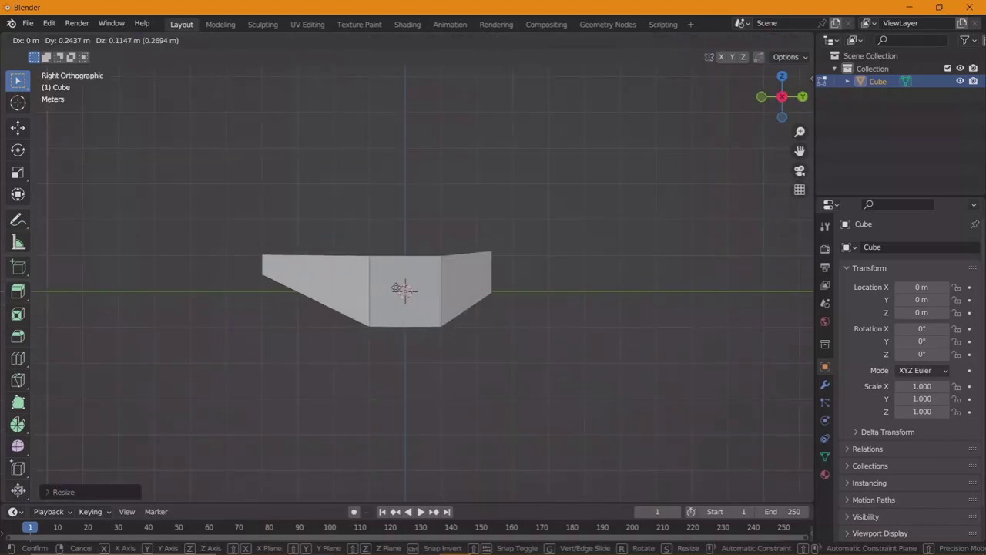
pyautogui.click(405, 289)
pyautogui.moveTo(405, 290); pyautogui.dragTo(341, 298, button='middle')
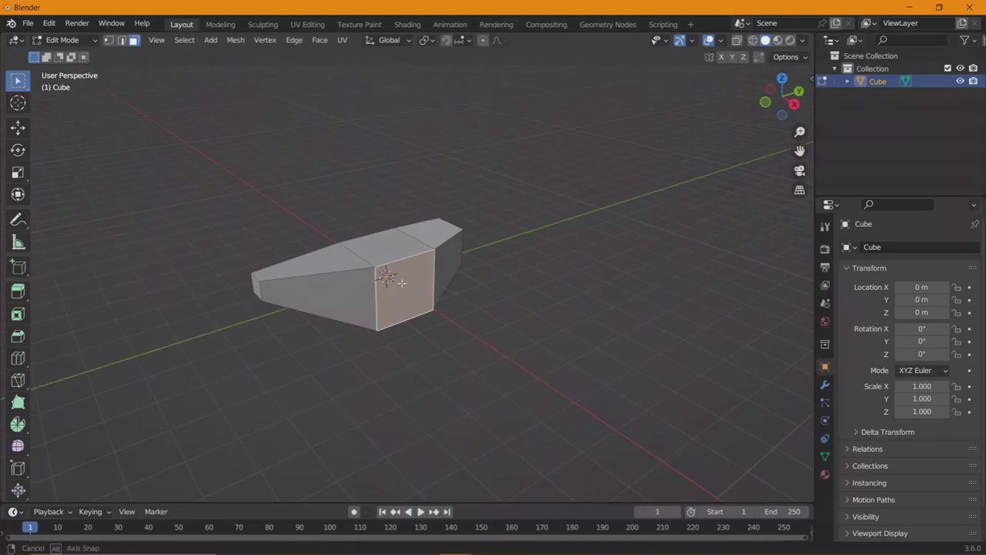
# - In Front view, widen the side faces along X into wings and raise them on Z
pyautogui.press('KP_1')
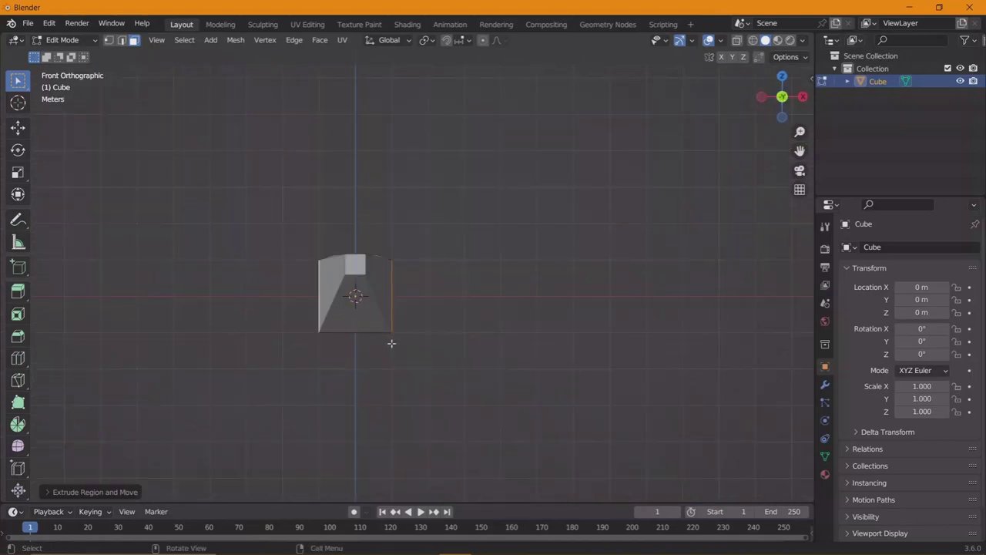
pyautogui.press('s')
pyautogui.press('x')
pyautogui.click(566, 352)
pyautogui.press('g')
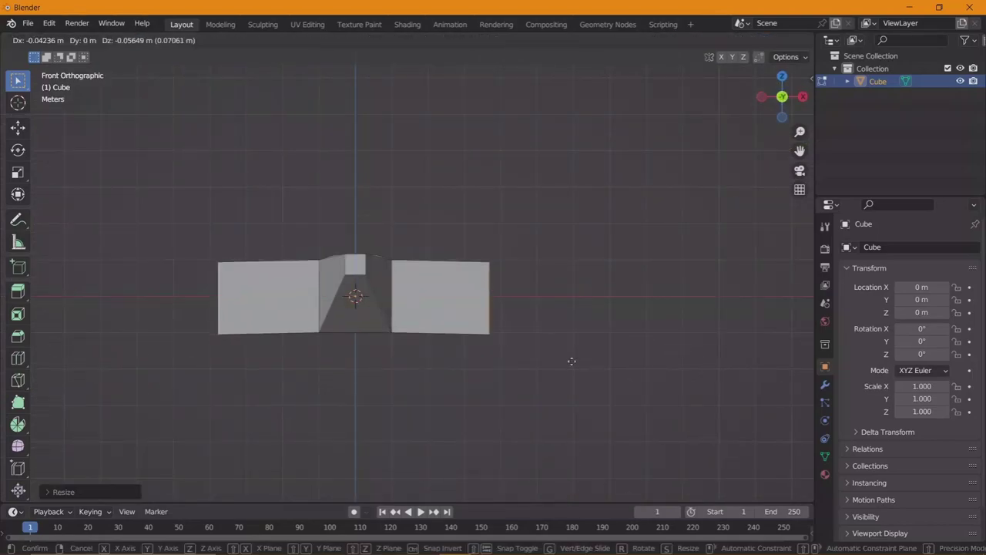
pyautogui.press('z')
pyautogui.click(435, 325)
pyautogui.press('g')
pyautogui.press('z')
pyautogui.click(616, 361)
# - Flatten the wing ends by scaling along Z, then move them vertically again
pyautogui.press('s')
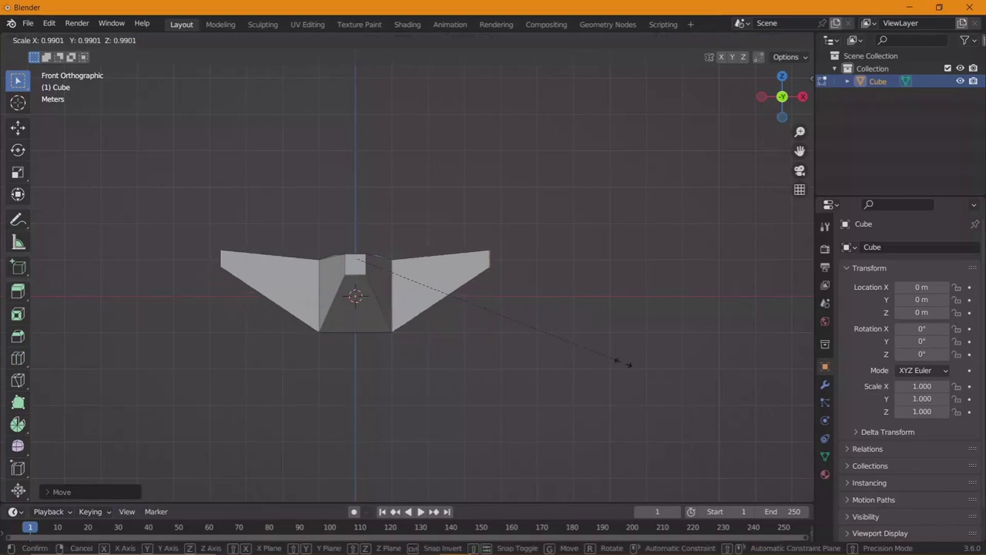
pyautogui.press('x')
pyautogui.moveTo(522, 308)
pyautogui.mouseDown(button='middle')
pyautogui.moveTo(635, 378)
pyautogui.moveTo(475, 293)
pyautogui.moveTo(515, 286)
pyautogui.moveTo(636, 346)
pyautogui.moveTo(428, 333)
pyautogui.moveTo(480, 352)
pyautogui.moveTo(512, 336)
pyautogui.moveTo(258, 371)
pyautogui.moveTo(386, 401)
pyautogui.moveTo(443, 386)
pyautogui.moveTo(459, 412)
pyautogui.mouseUp(button='middle')
pyautogui.press('z')
pyautogui.click(475, 293)
pyautogui.press('g')
pyautogui.press('z')
pyautogui.click(636, 346)
# - Extrude the left end face further outward and return to Object Mode
pyautogui.press('e')
pyautogui.click(381, 406)
pyautogui.press('Tab')
# - Add a Subdivision Surface modifier with Levels Viewport set to 2
pyautogui.click(825, 385)
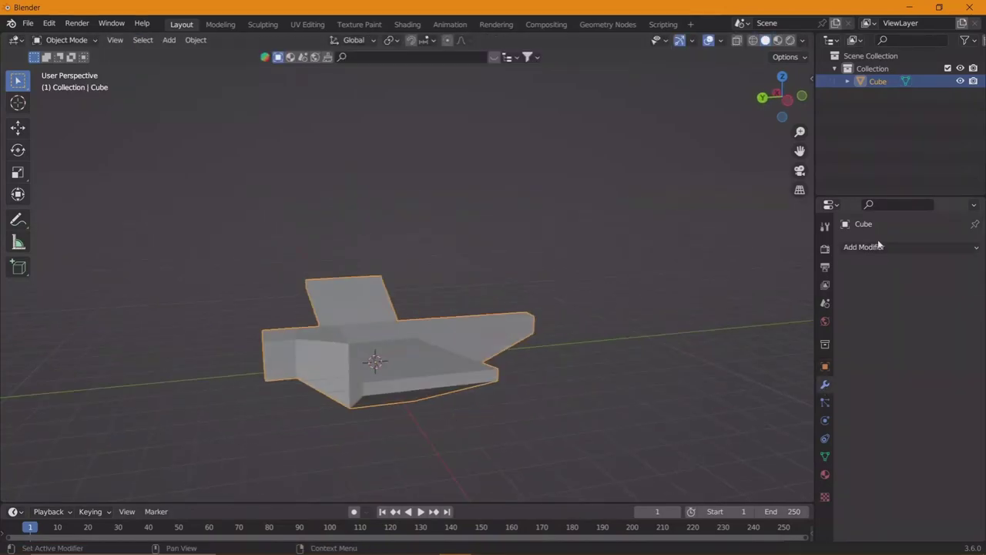
pyautogui.click(870, 246)
pyautogui.click(744, 481)
pyautogui.click(949, 305)
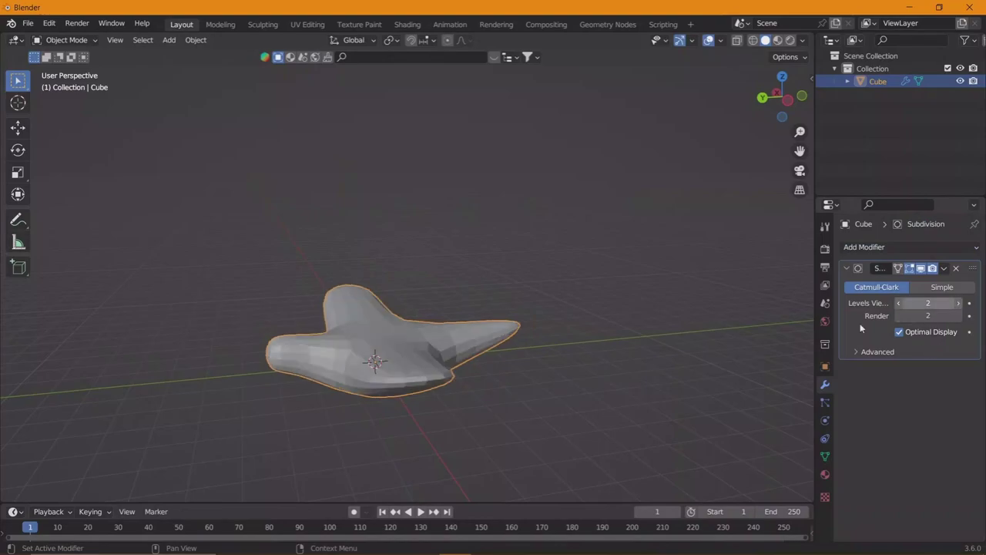
# - Apply Shade Smooth to the bird and preview it with overlays hidden
pyautogui.rightClick(379, 312)
pyautogui.click(363, 293)
pyautogui.moveTo(362, 293)
pyautogui.mouseDown(button='middle')
pyautogui.moveTo(523, 348)
pyautogui.moveTo(357, 360)
pyautogui.moveTo(293, 336)
pyautogui.moveTo(551, 318)
pyautogui.moveTo(539, 379)
pyautogui.mouseUp(button='middle')
pyautogui.hotkey('shift', 'alt', 'z')
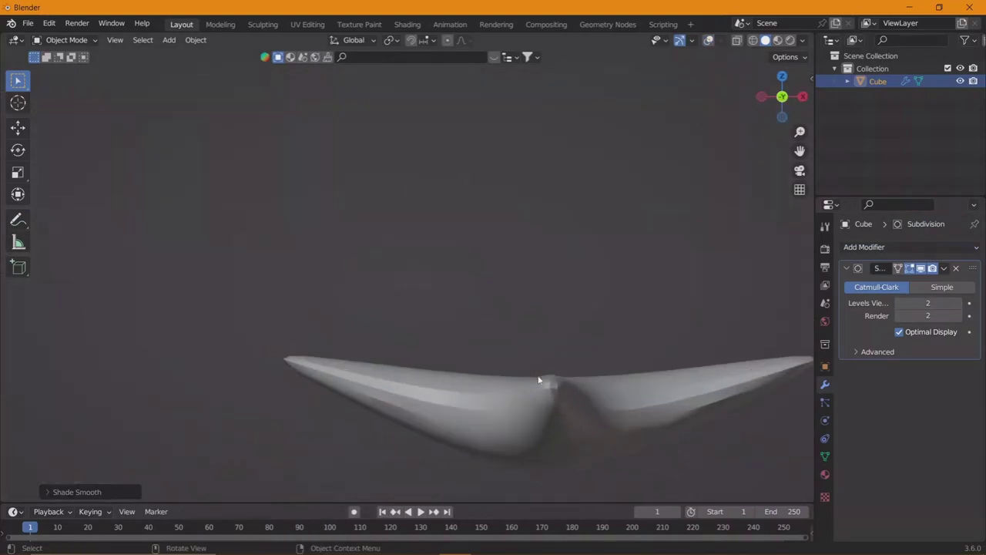
pyautogui.scroll(3, 489, 341)
pyautogui.scroll(-4, 488, 341)
pyautogui.hotkey('shift', 'alt', 'z')
pyautogui.hotkey('shift', 'a')
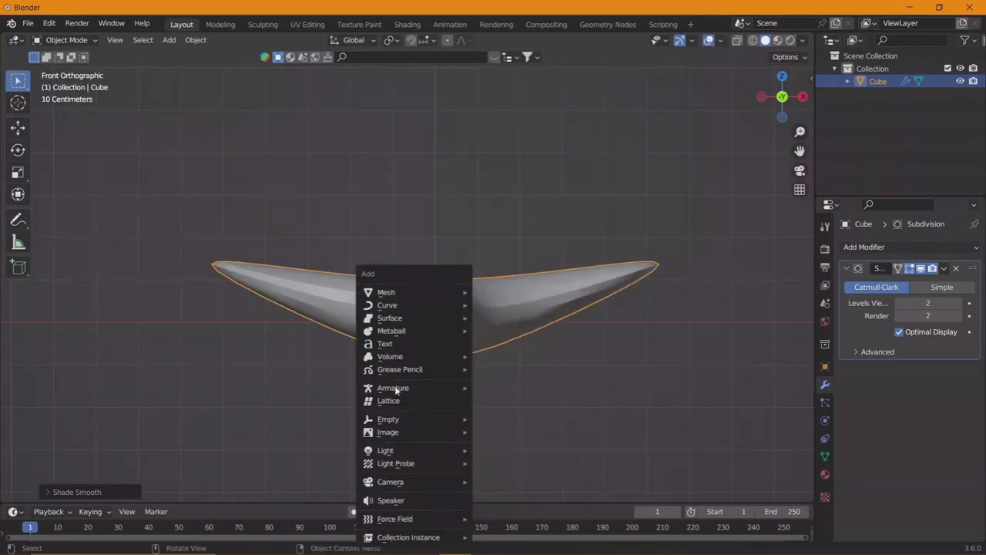
# - Add a Single Bone armature and expand its Viewport Display settings
pyautogui.moveTo(393, 388)
pyautogui.click(510, 389)
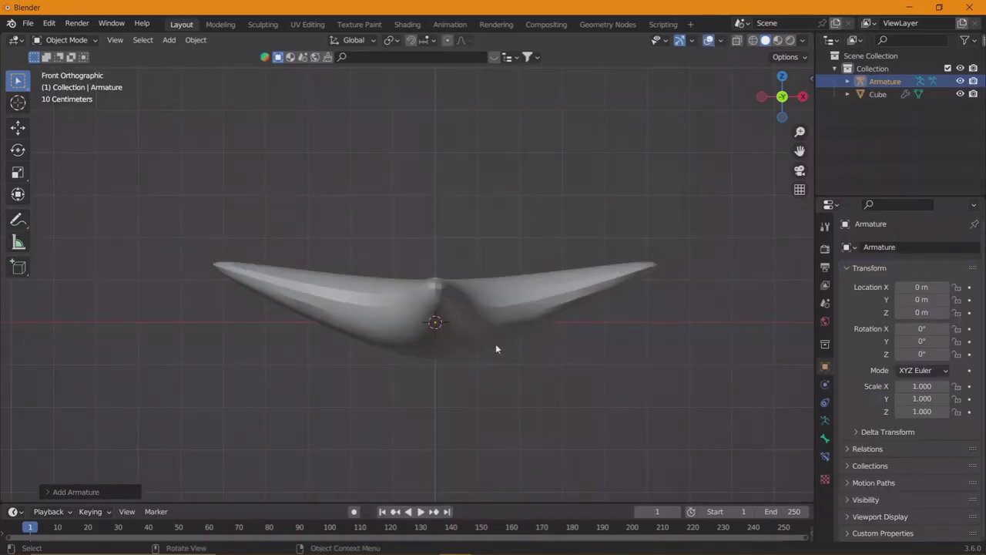
pyautogui.click(825, 421)
pyautogui.click(889, 412)
# - Lower the bone along Z into the bird's body and enter armature Edit Mode
pyautogui.press('s')
pyautogui.press('z')
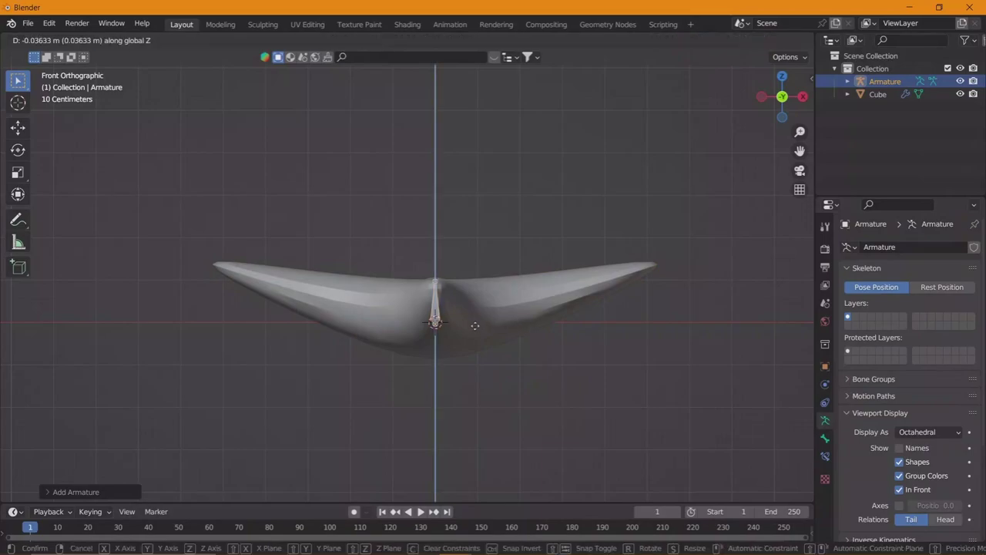
pyautogui.click(500, 345)
pyautogui.press('g')
pyautogui.press('z')
pyautogui.click(532, 367)
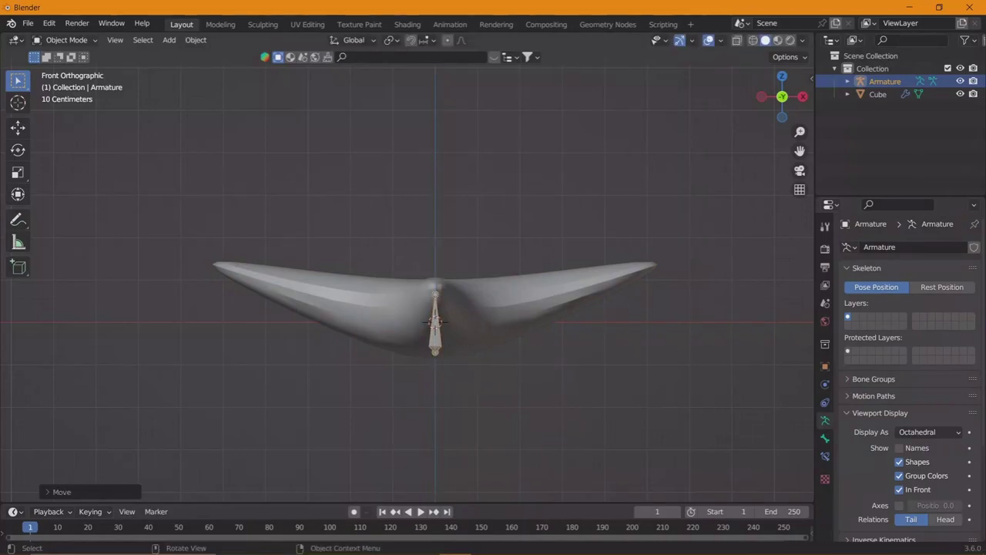
pyautogui.press('Tab')
# - Extrude two-bone chains out to the right and left wing tips
pyautogui.scroll(2, 462, 331)
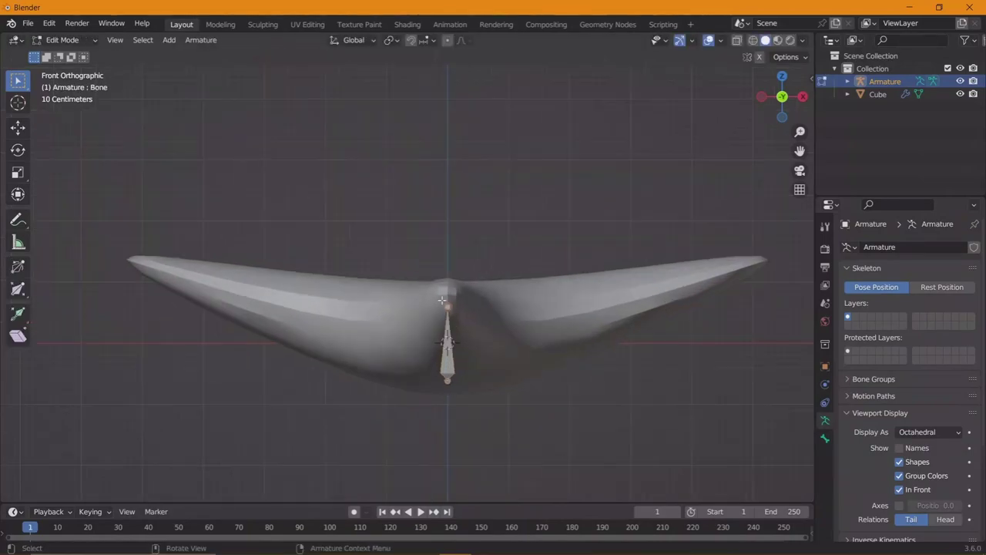
pyautogui.press('e')
pyautogui.click(503, 364)
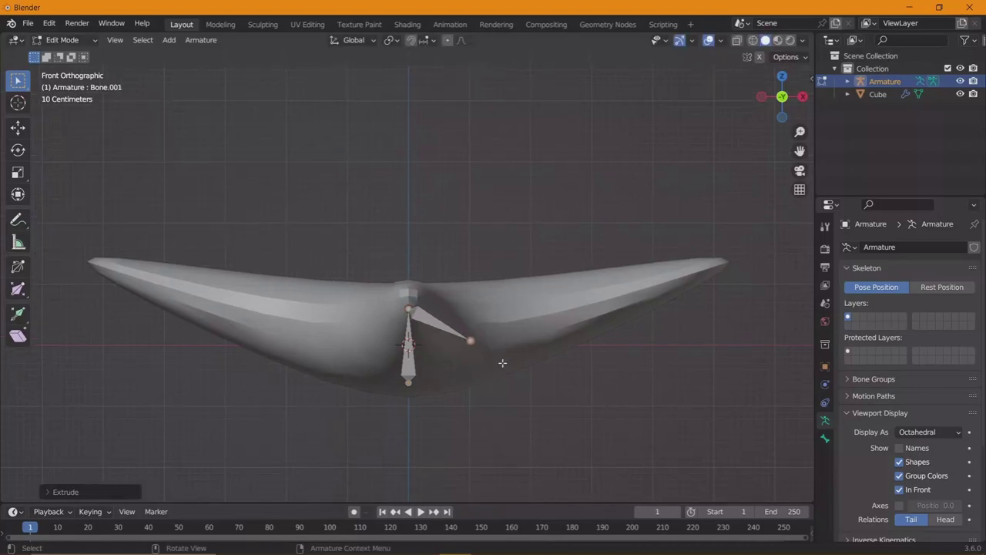
pyautogui.press('e')
pyautogui.click(718, 293)
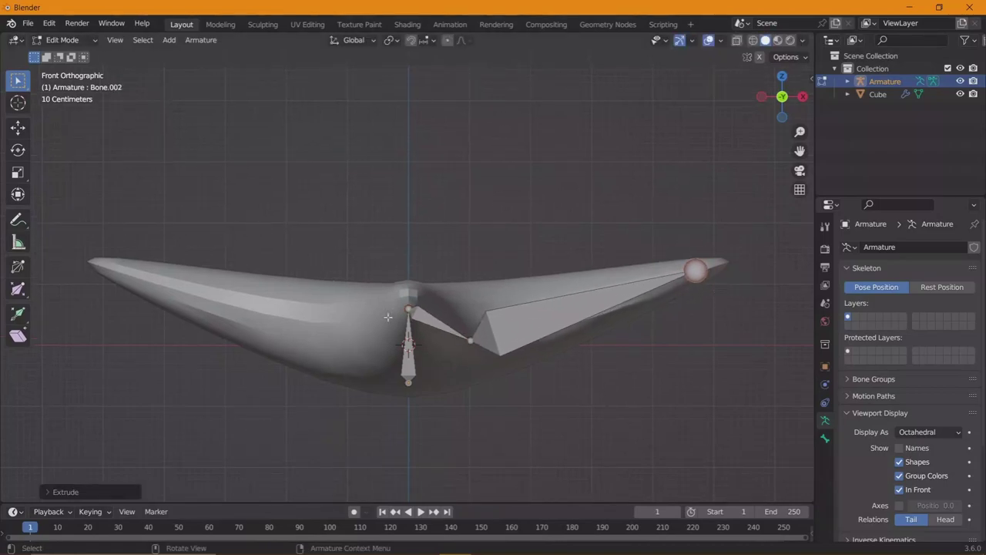
pyautogui.press('e')
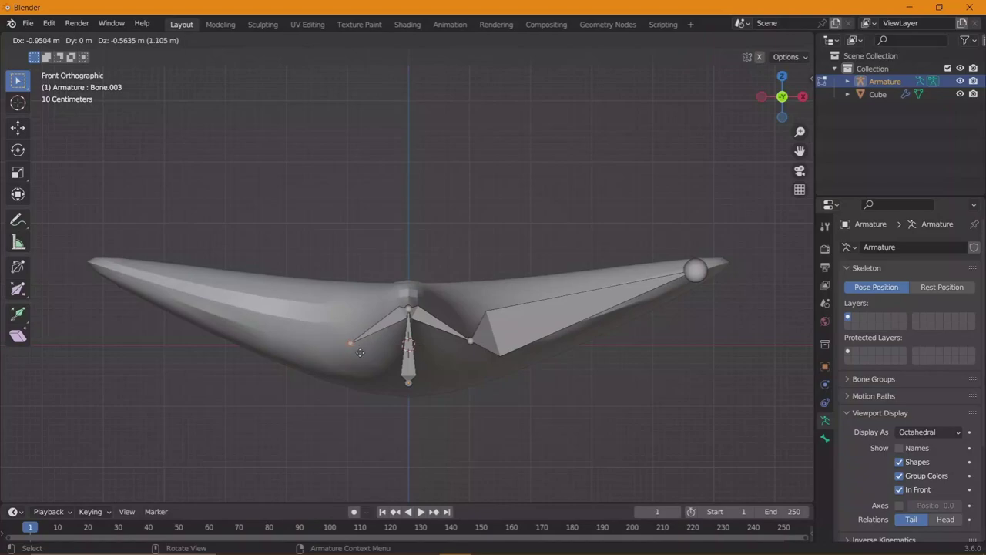
pyautogui.click(360, 353)
pyautogui.press('e')
pyautogui.click(163, 285)
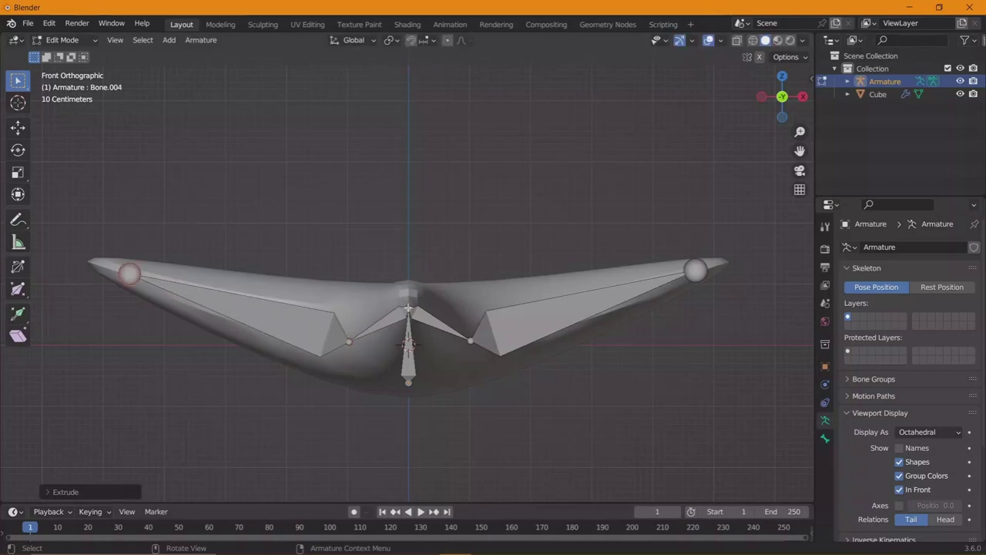
# - In Top view, extrude bones to the tail tip and from the central joint to the front tip
pyautogui.press('KP_7')
pyautogui.keyDown('shift'); pyautogui.moveTo(409, 308); pyautogui.dragTo(408, 438, button='middle'); pyautogui.keyUp('shift')
pyautogui.press('e')
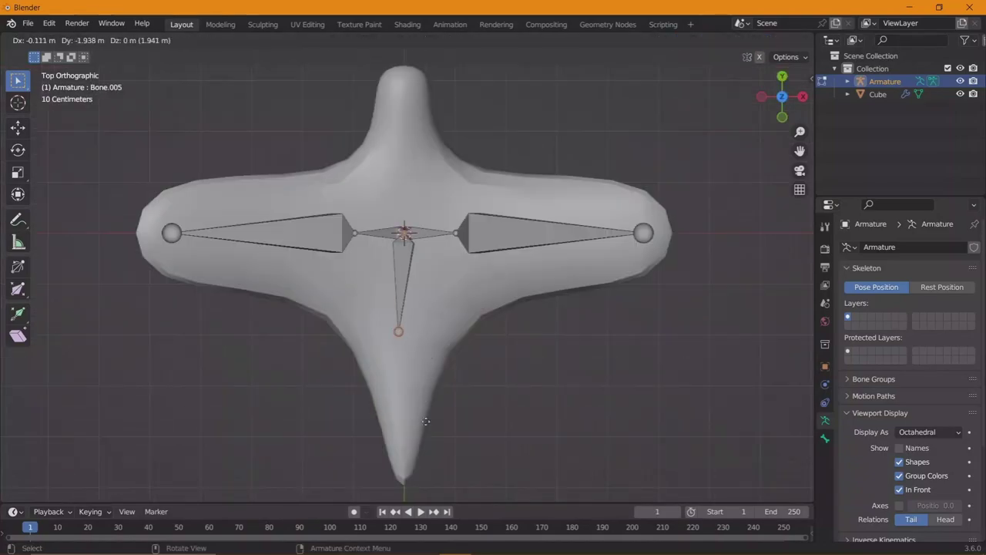
pyautogui.click(432, 81)
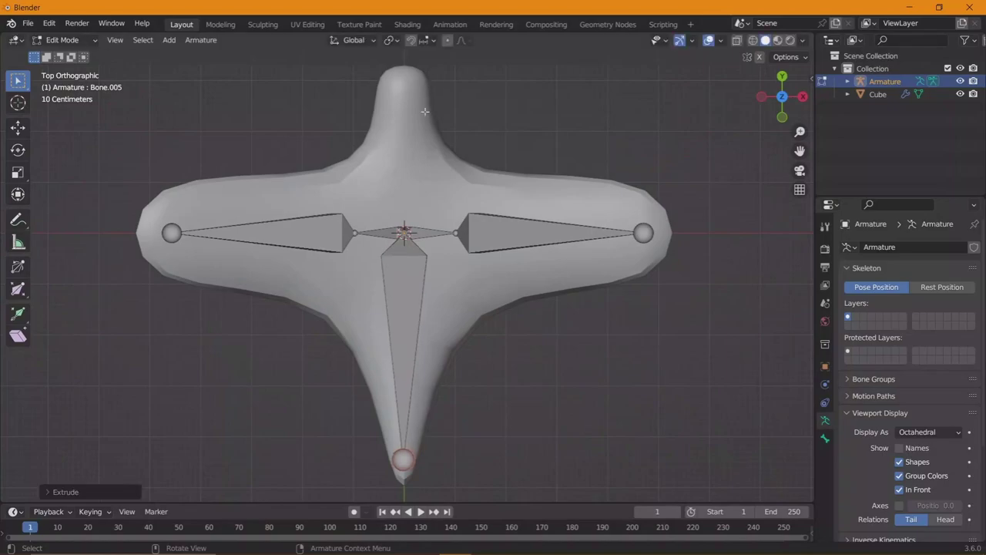
pyautogui.click(403, 231)
pyautogui.press('e')
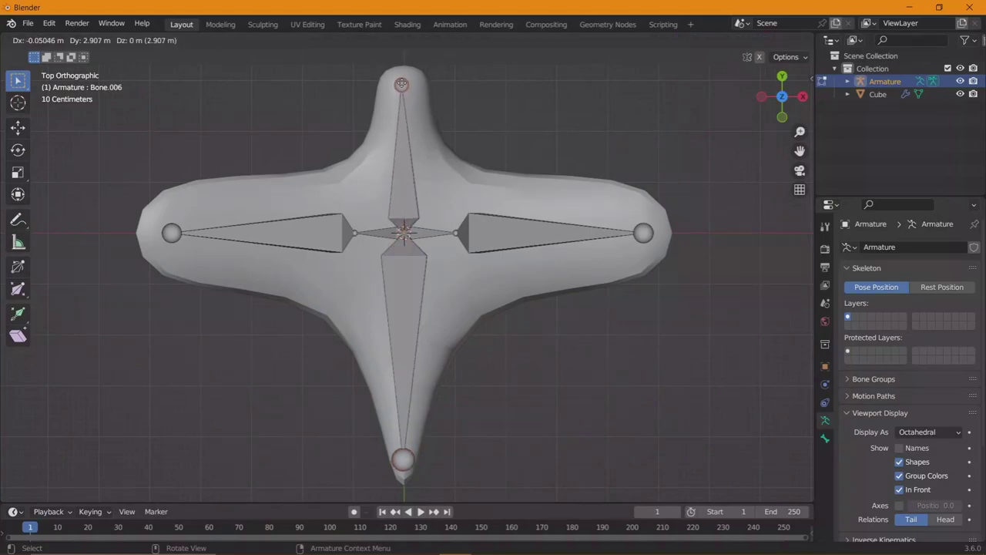
pyautogui.click(401, 84)
# - In Right view, raise the rear and front bone tips into the mesh
pyautogui.moveTo(401, 84); pyautogui.dragTo(236, 286, button='middle')
pyautogui.press('KP_3')
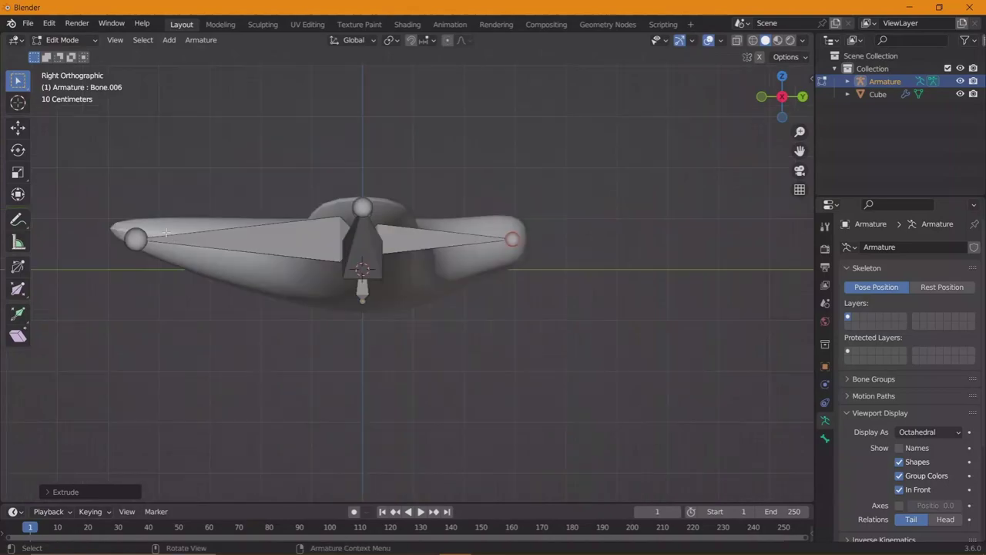
pyautogui.moveTo(143, 240); pyautogui.dragTo(141, 231)
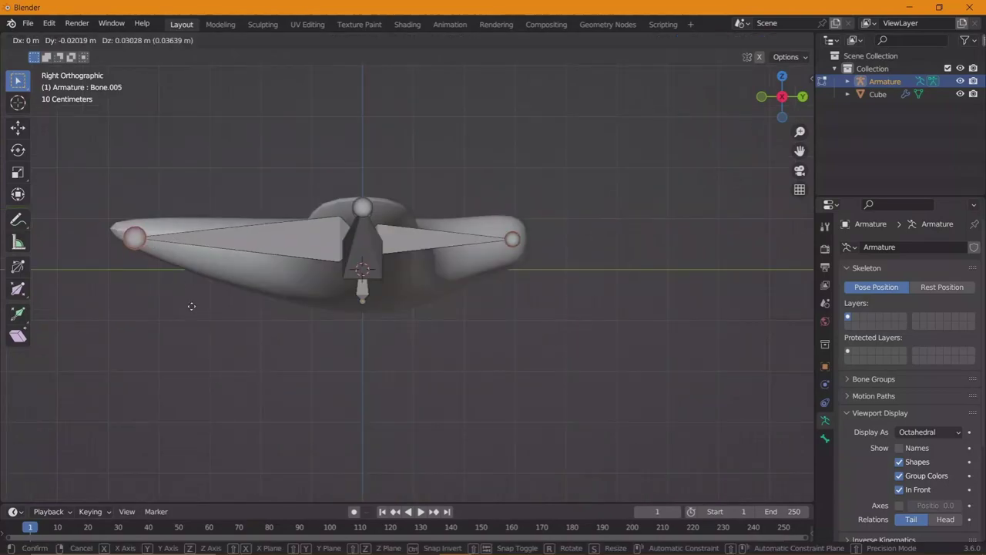
pyautogui.moveTo(515, 242); pyautogui.dragTo(520, 247)
pyautogui.rightClick(520, 246)
pyautogui.moveTo(521, 251)
pyautogui.mouseDown(button='middle')
pyautogui.moveTo(579, 259)
pyautogui.moveTo(501, 257)
pyautogui.mouseUp(button='middle')
# - Parent the bird mesh to the armature With Automatic Weights
pyautogui.press('Tab')
pyautogui.click(502, 257)
pyautogui.keyDown('shift'); pyautogui.click(502, 258); pyautogui.keyUp('shift')
pyautogui.hotkey('ctrl', 'p')
pyautogui.click(511, 257)
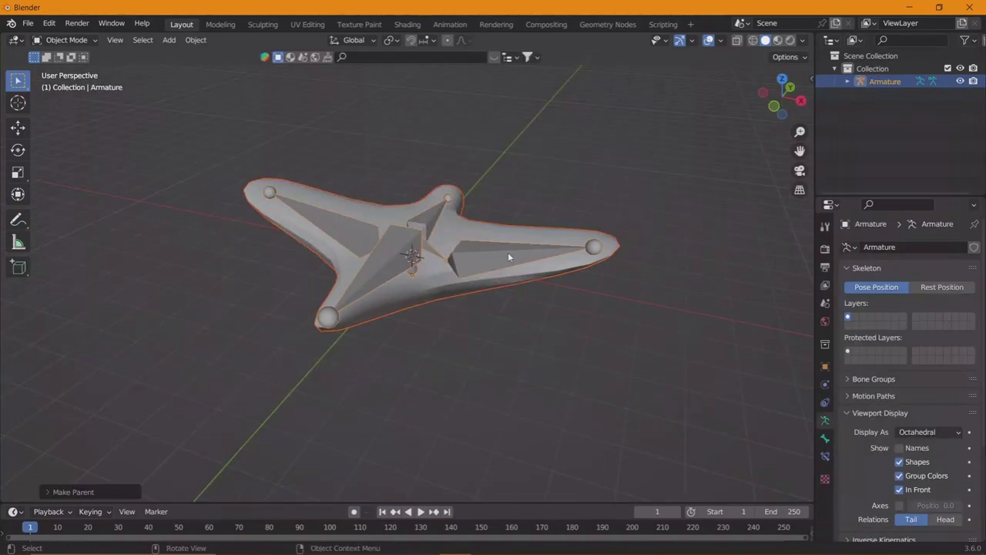
# - Switch to Front view and make the timeline area taller
pyautogui.press('KP_1')
pyautogui.scroll(3, 478, 242)
pyautogui.scroll(-2, 478, 293)
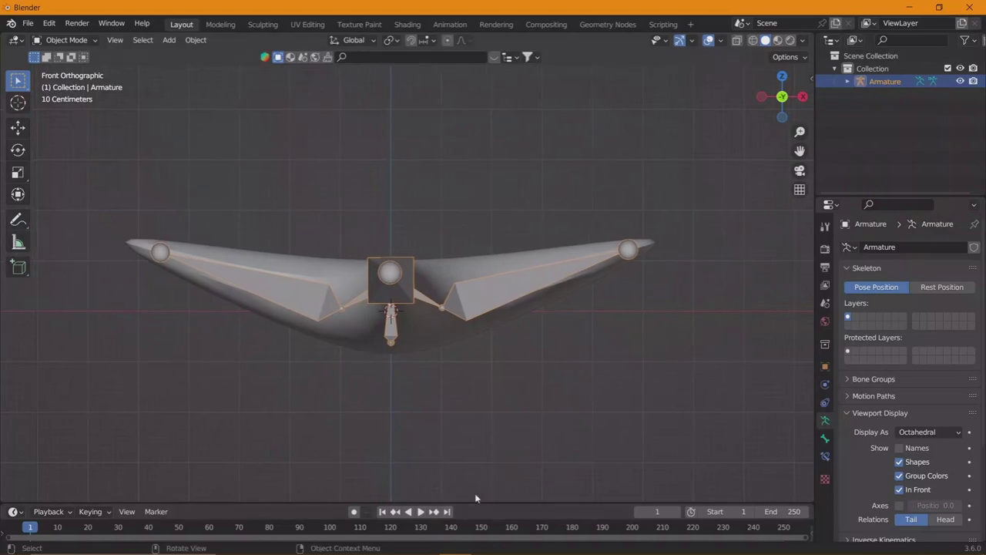
pyautogui.moveTo(475, 504); pyautogui.dragTo(473, 455)
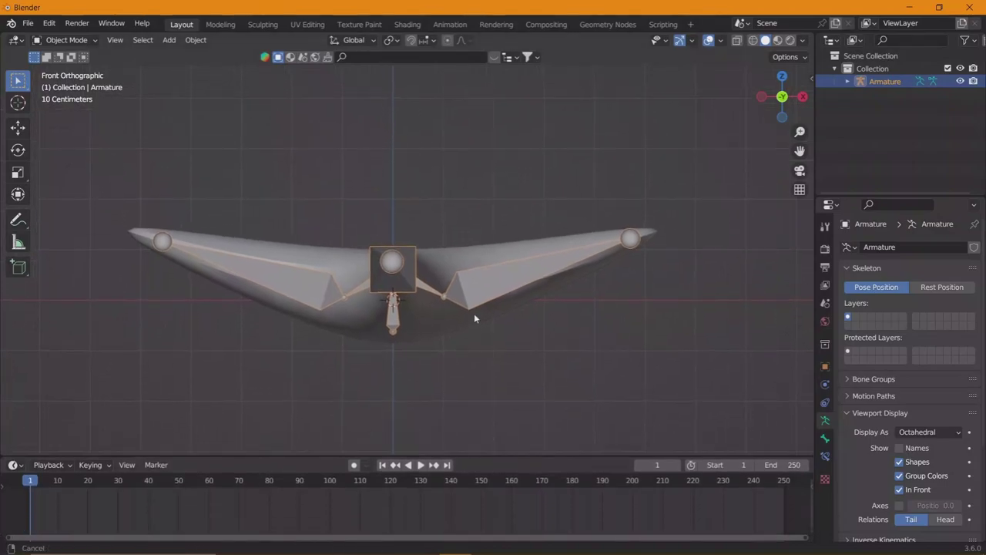
pyautogui.click(82, 42)
# - In Pose Mode, keyframe all bones in the flat pose at frame 1
pyautogui.click(77, 61)
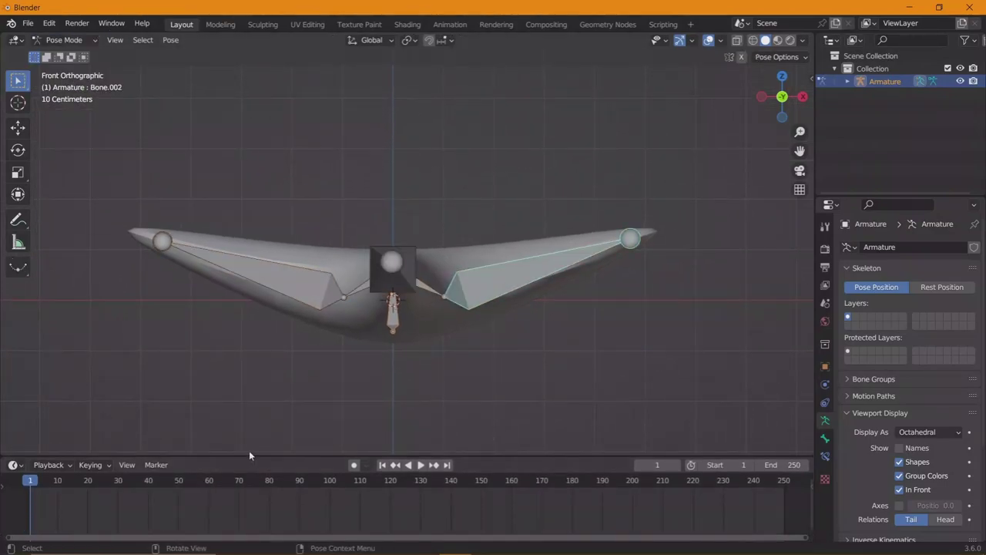
pyautogui.moveTo(250, 457); pyautogui.dragTo(254, 447)
pyautogui.press('a')
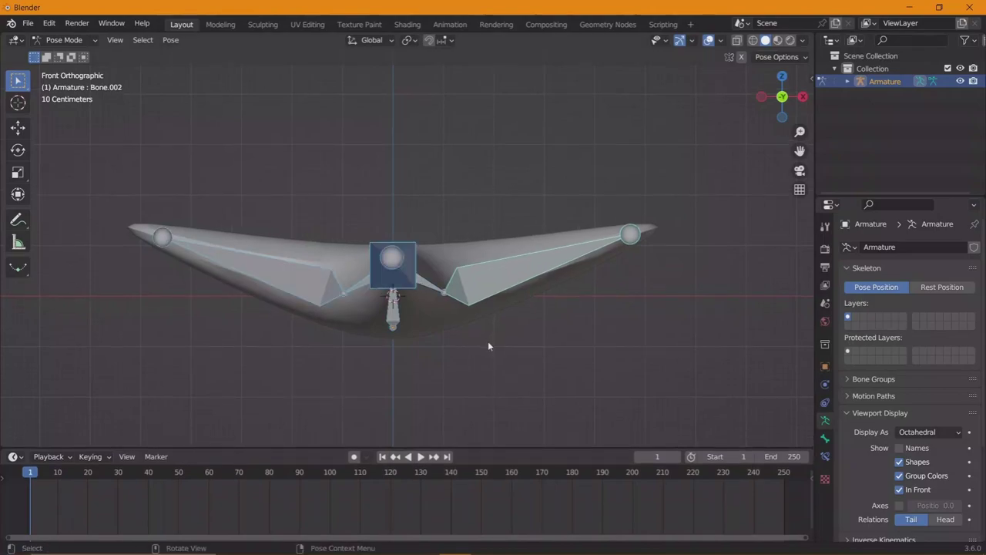
pyautogui.press('i')
pyautogui.click(444, 344)
# - At frame 20, rotate the right and left wing bones downward
pyautogui.click(88, 474)
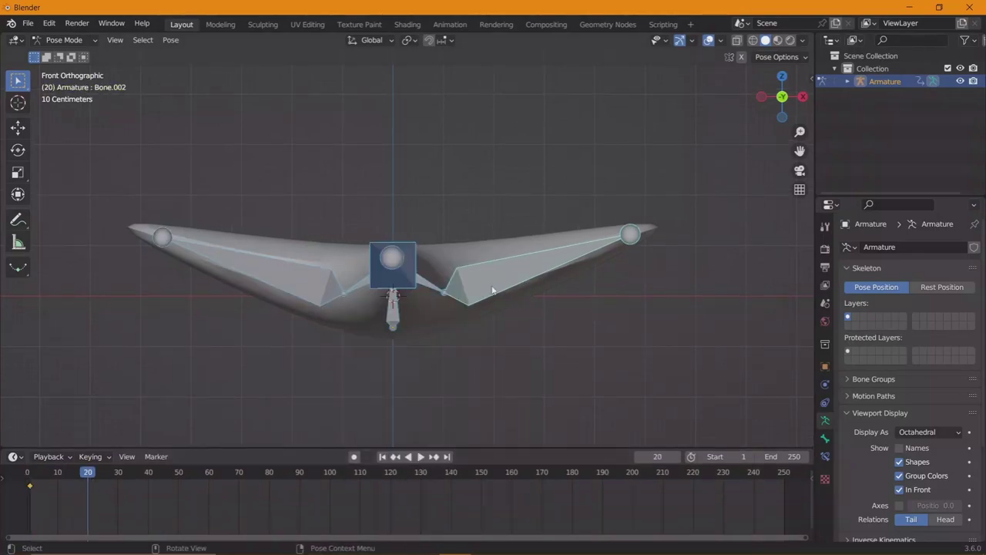
pyautogui.click(493, 290)
pyautogui.press('r')
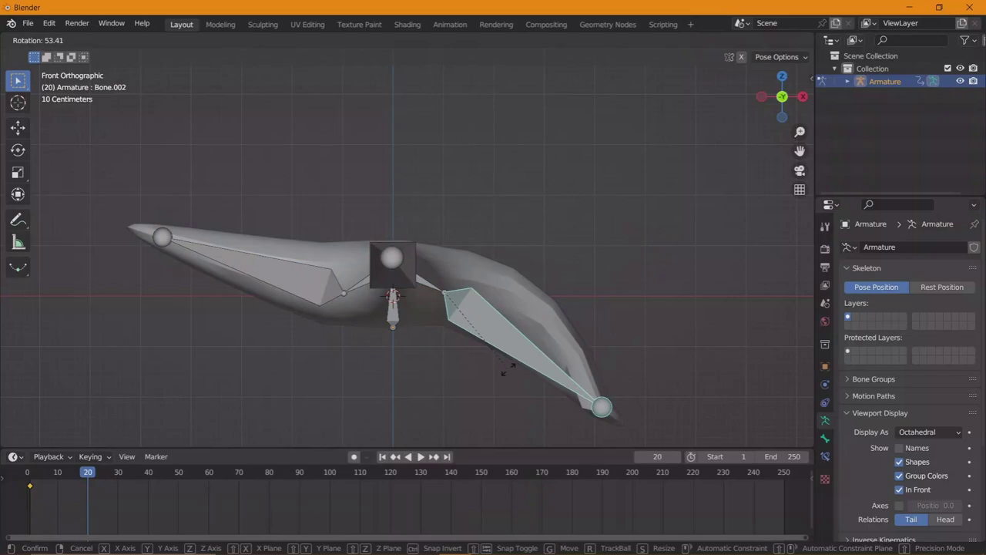
pyautogui.click(508, 369)
pyautogui.click(308, 291)
pyautogui.press('r')
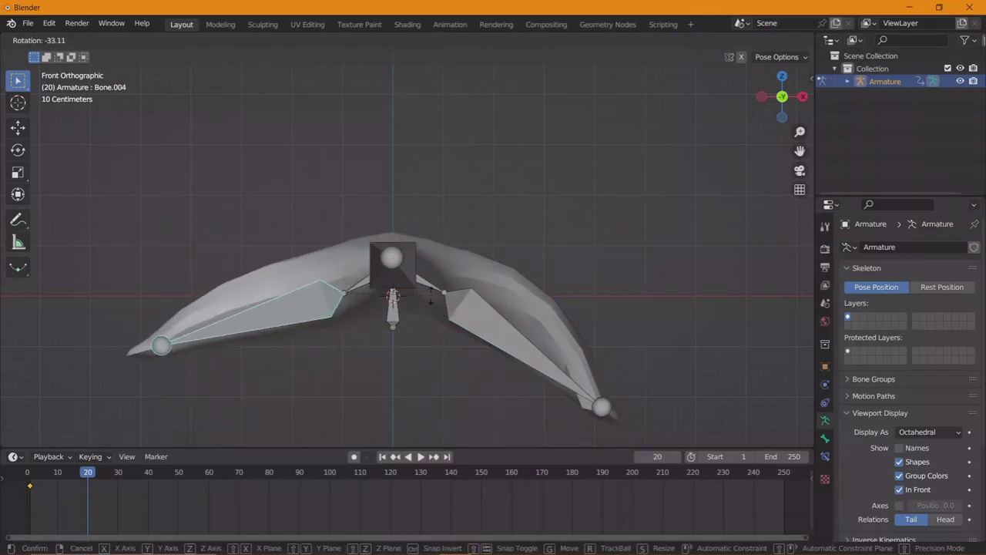
pyautogui.click(442, 324)
pyautogui.press('r')
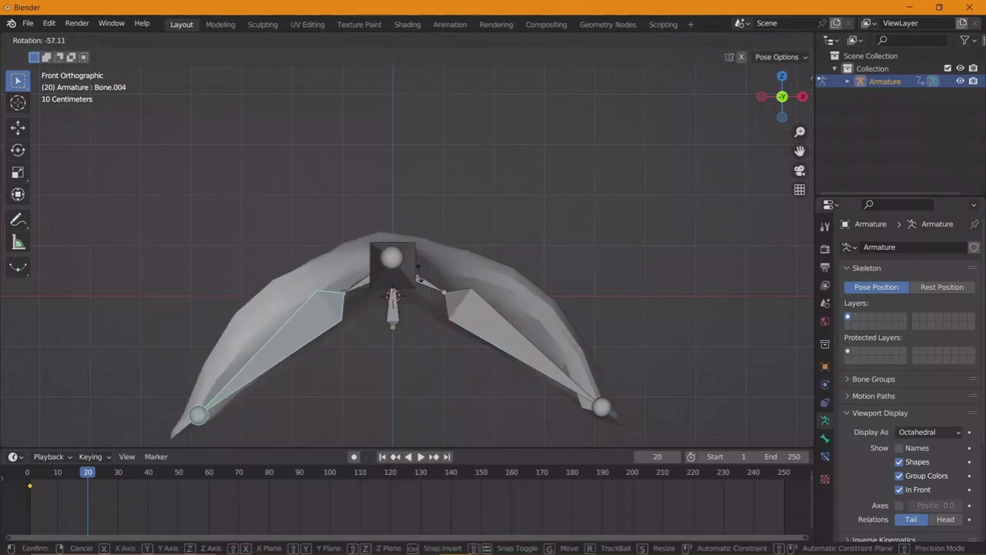
pyautogui.click(414, 287)
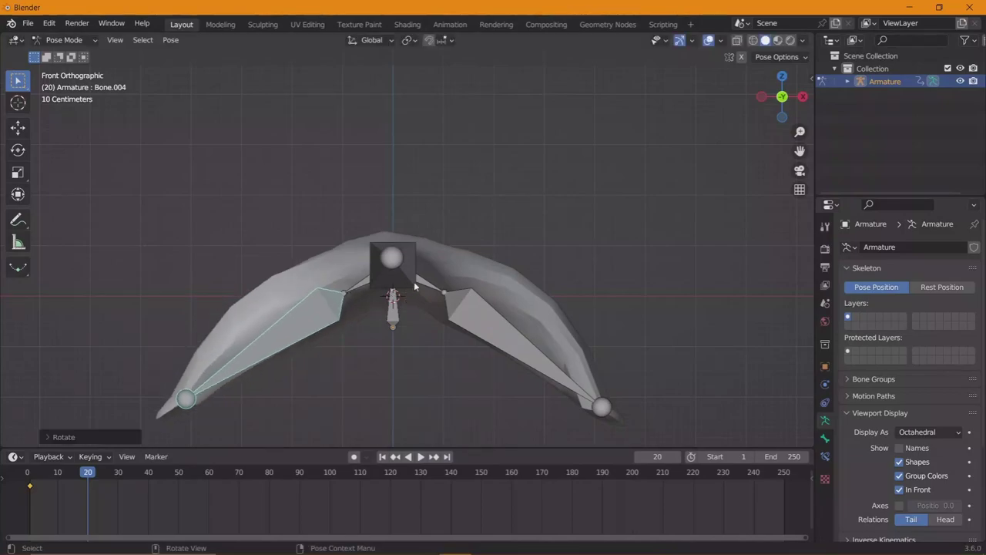
# - Keyframe the lowered poses of the left and right wing bones
pyautogui.press('i')
pyautogui.click(420, 303)
pyautogui.click(474, 307)
pyautogui.press('i')
pyautogui.click(474, 308)
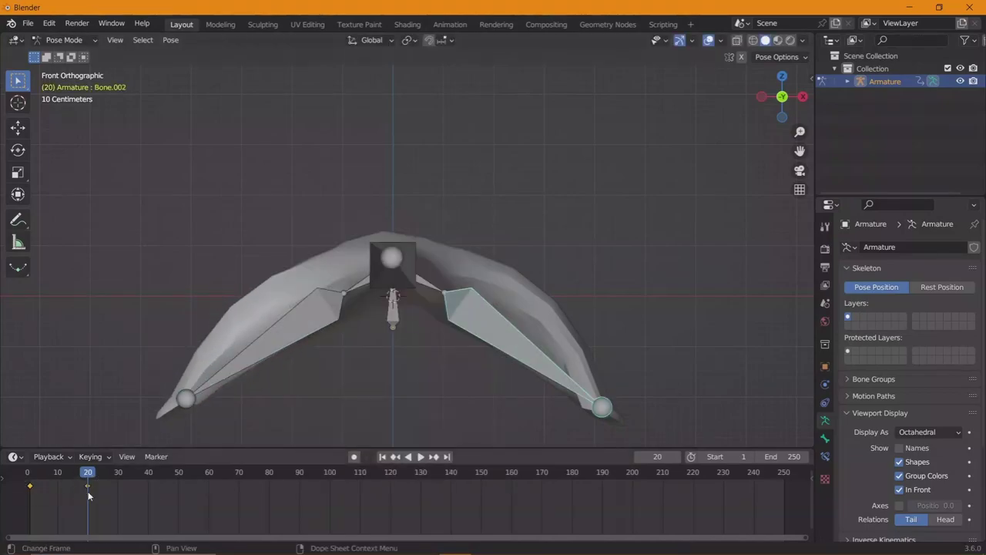
# - Duplicate the first wing bone's flap keyframes to frames 40 and 60 and further along the timeline
pyautogui.hotkey('shift', 'd')
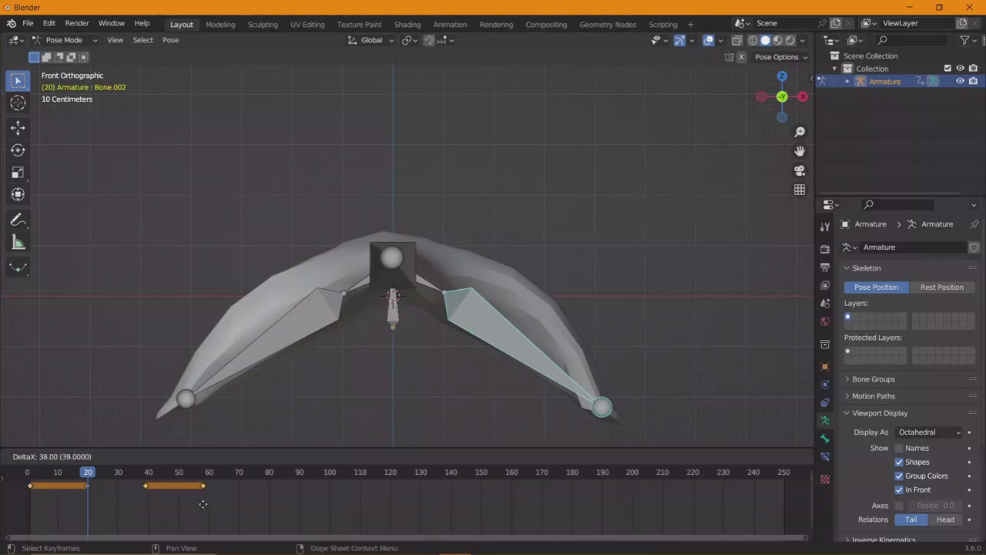
pyautogui.click(207, 504)
pyautogui.press('g')
pyautogui.click(201, 495)
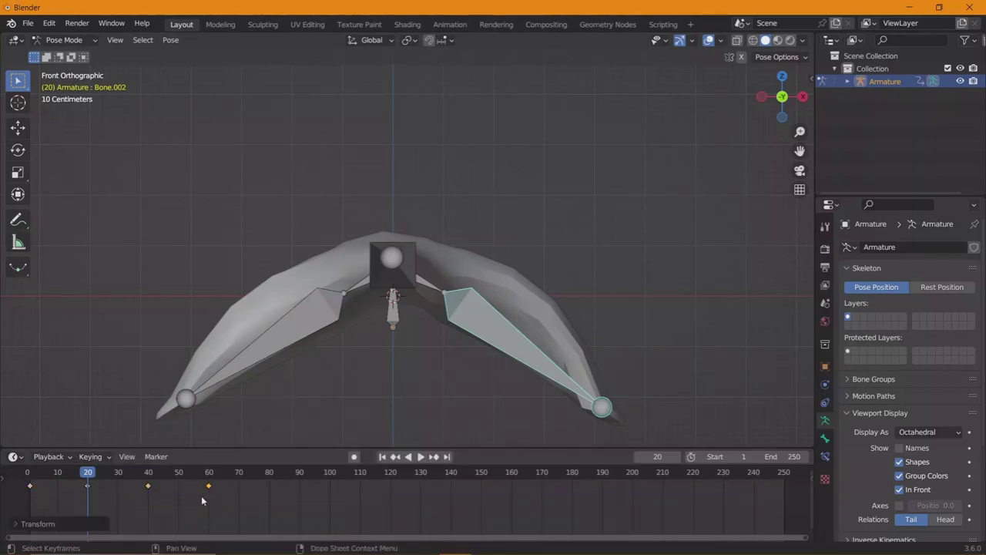
pyautogui.moveTo(237, 505); pyautogui.dragTo(131, 469)
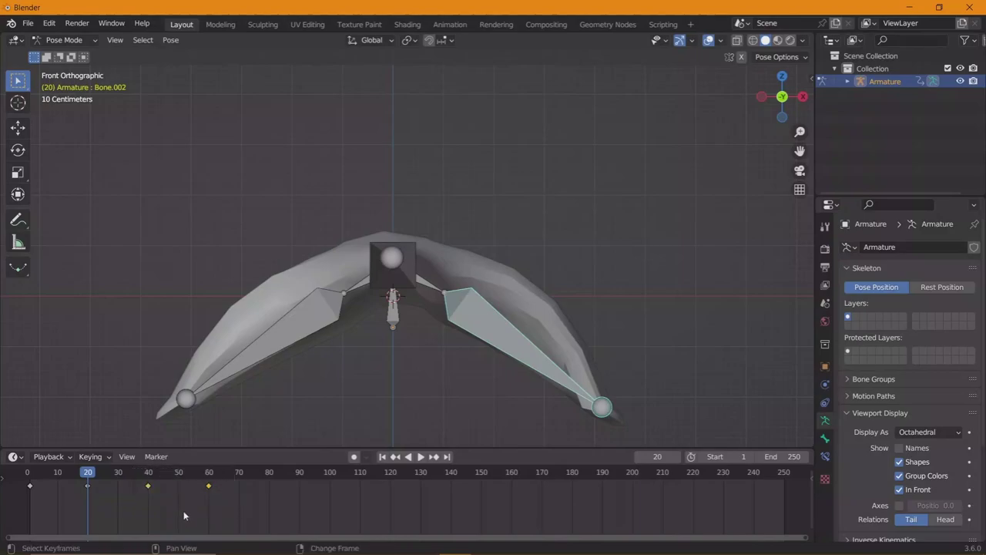
pyautogui.hotkey('shift', 'd')
pyautogui.click(305, 517)
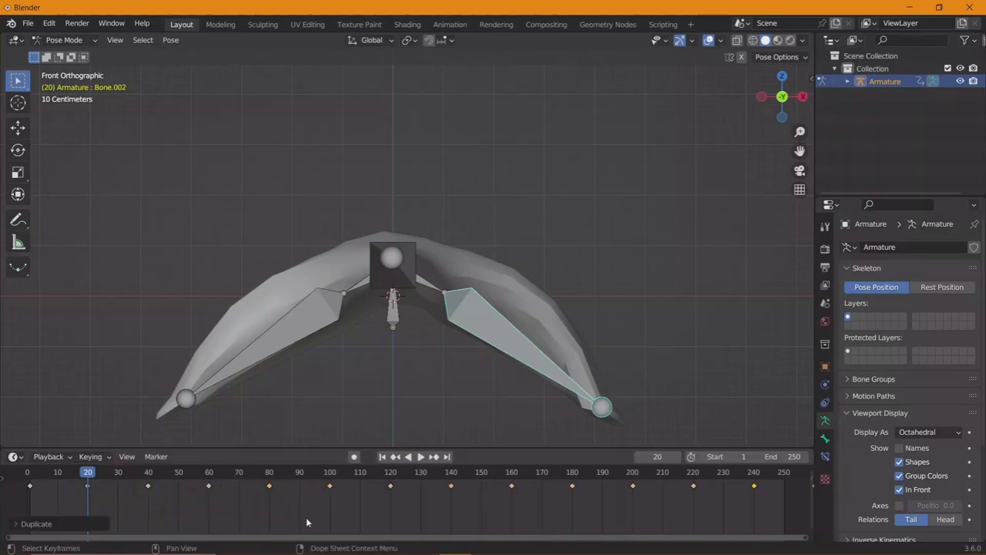
pyautogui.press('space')
pyautogui.press('space')
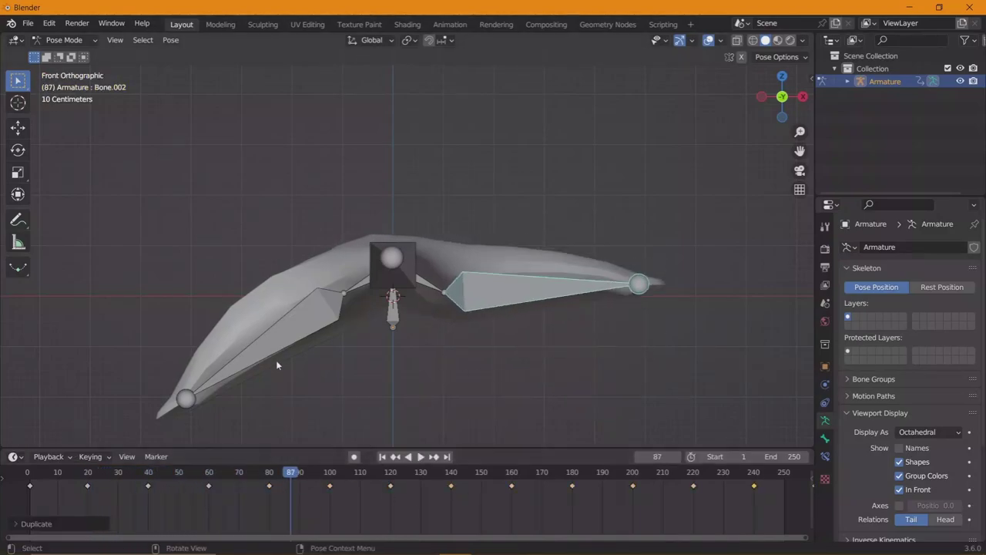
# - Repeat the left wing's keyframes at frames 40, 60, 80 and 100, then play from the start
pyautogui.click(276, 360)
pyautogui.moveTo(97, 496); pyautogui.dragTo(21, 486)
pyautogui.hotkey('shift', 'd')
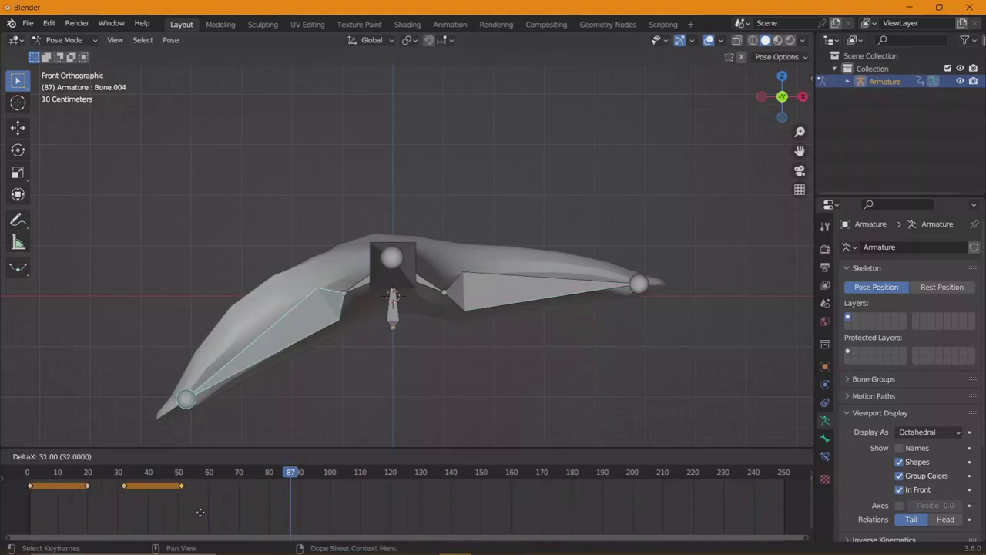
pyautogui.click(215, 515)
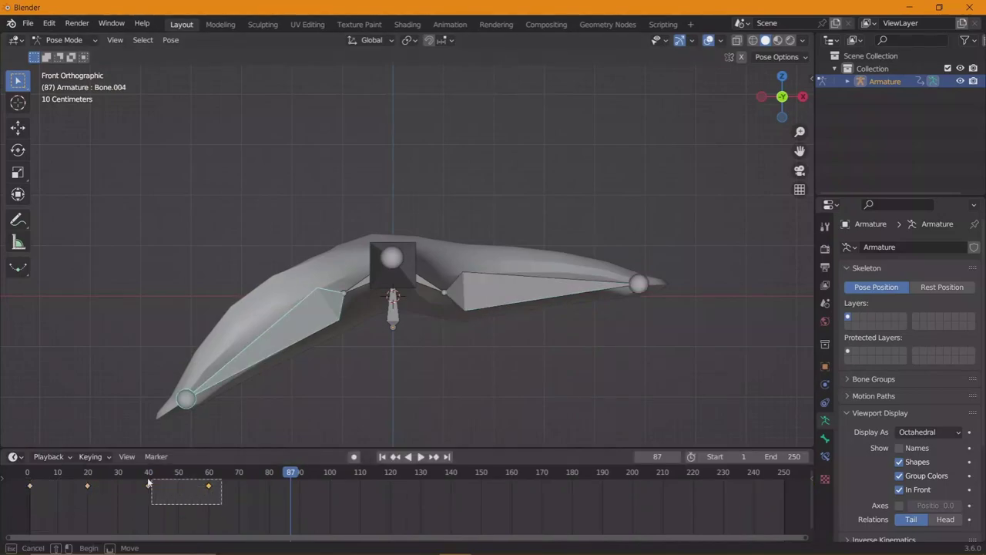
pyautogui.hotkey('shift', 'd')
pyautogui.click(316, 513)
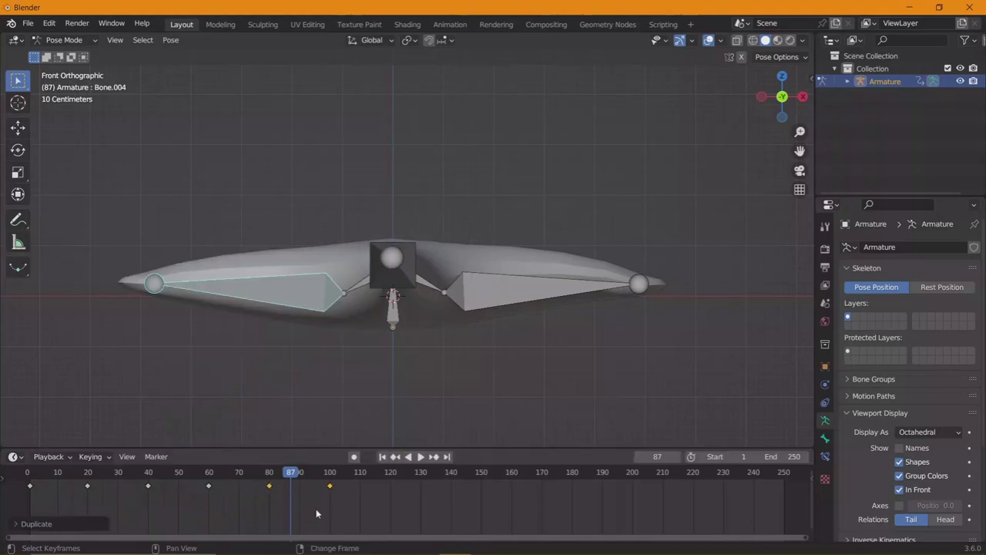
pyautogui.hotkey('shift', 'Left')
pyautogui.press('space')
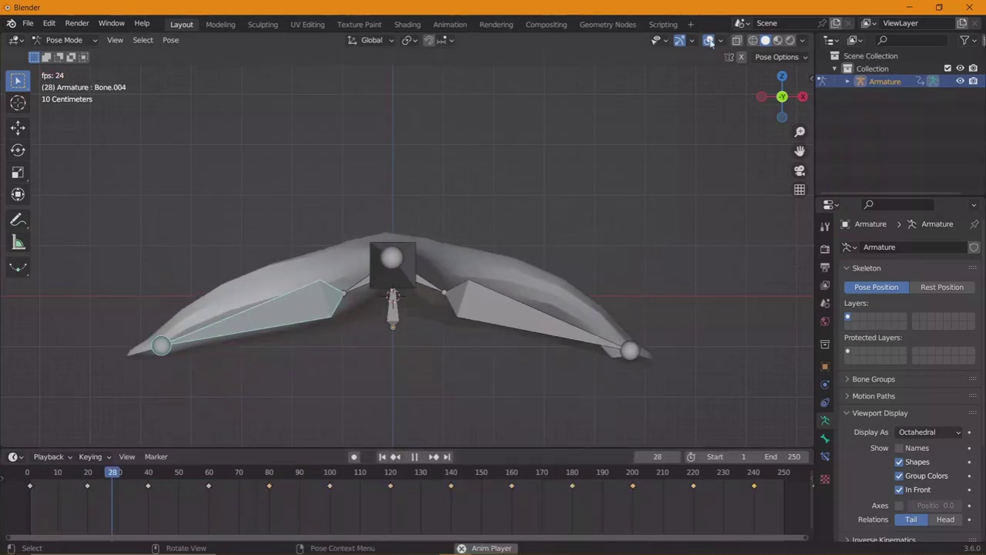
# - Stop the playback and switch from Pose Mode back to Object Mode
pyautogui.moveTo(518, 286)
pyautogui.mouseDown(button='middle')
pyautogui.moveTo(493, 267)
pyautogui.moveTo(418, 283)
pyautogui.mouseUp(button='middle')
pyautogui.press('space')
pyautogui.hotkey('shift', 'alt', 'z')
pyautogui.hotkey('alt', 'z')
pyautogui.hotkey('ctrl', 'Tab')
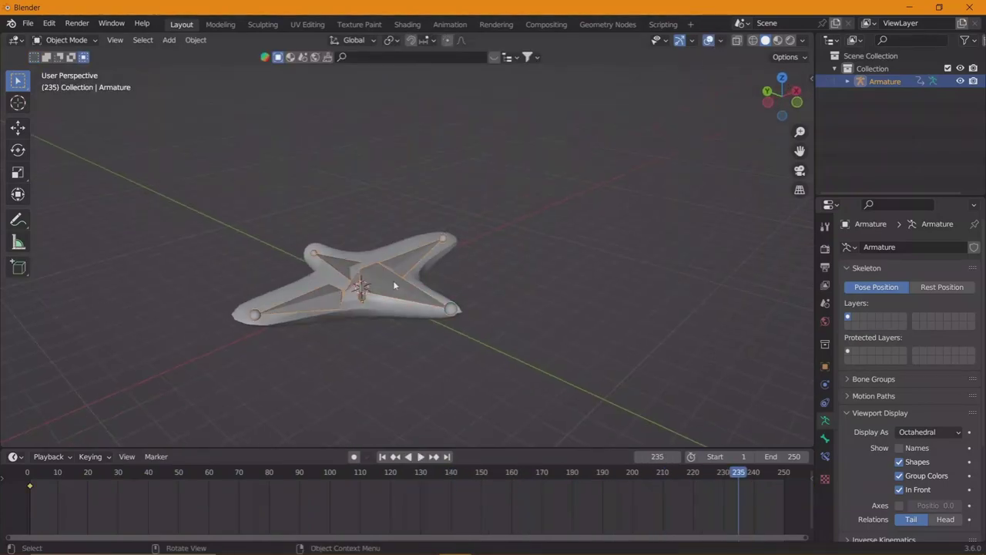
# - Apply Shade Auto Smooth to the Cube bird mesh
pyautogui.click(386, 304)
pyautogui.rightClick(386, 304)
pyautogui.click(386, 302)
pyautogui.hotkey('shift', 'alt', 'z')
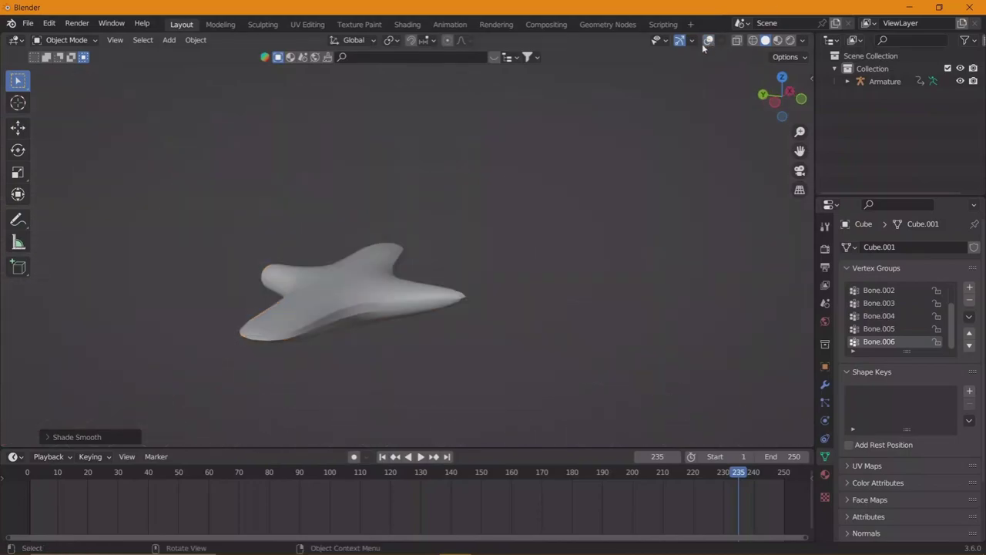
pyautogui.rightClick(330, 293)
pyautogui.moveTo(716, 347)
pyautogui.mouseDown(button='middle')
pyautogui.moveTo(331, 293)
pyautogui.moveTo(363, 315)
pyautogui.moveTo(442, 300)
pyautogui.moveTo(371, 289)
pyautogui.mouseUp(button='middle')
pyautogui.click(331, 292)
# - Play the animation to watch the smoothed bird flap, then restore the overlays
pyautogui.press('space')
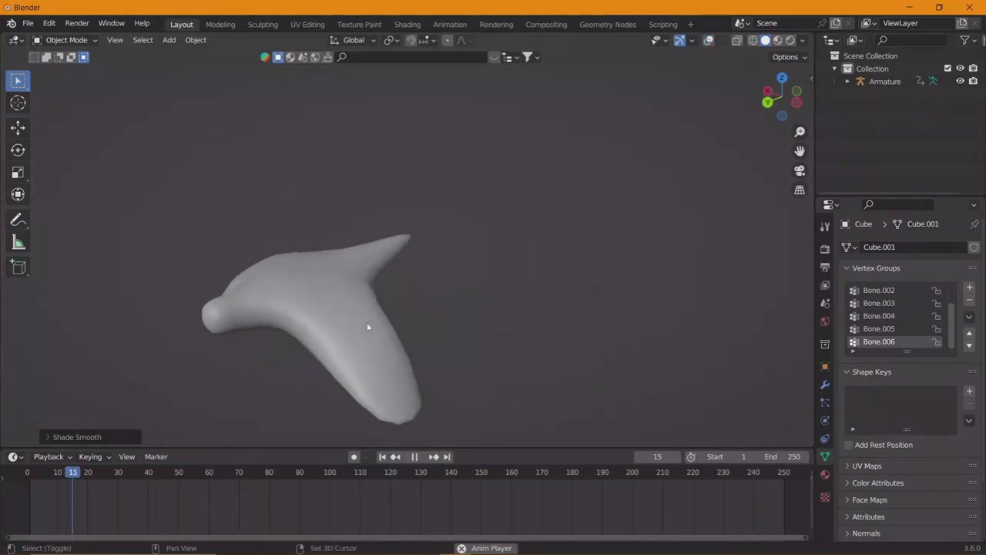
pyautogui.moveTo(367, 322)
pyautogui.mouseDown(button='middle')
pyautogui.moveTo(419, 308)
pyautogui.moveTo(362, 293)
pyautogui.moveTo(358, 262)
pyautogui.moveTo(389, 208)
pyautogui.mouseUp(button='middle')
pyautogui.press('space')
pyautogui.scroll(-3, 358, 258)
pyautogui.hotkey('shift', 'alt', 'z')
# - Add a UV sphere, then cancel its move and delete it
pyautogui.hotkey('shift', 'a')
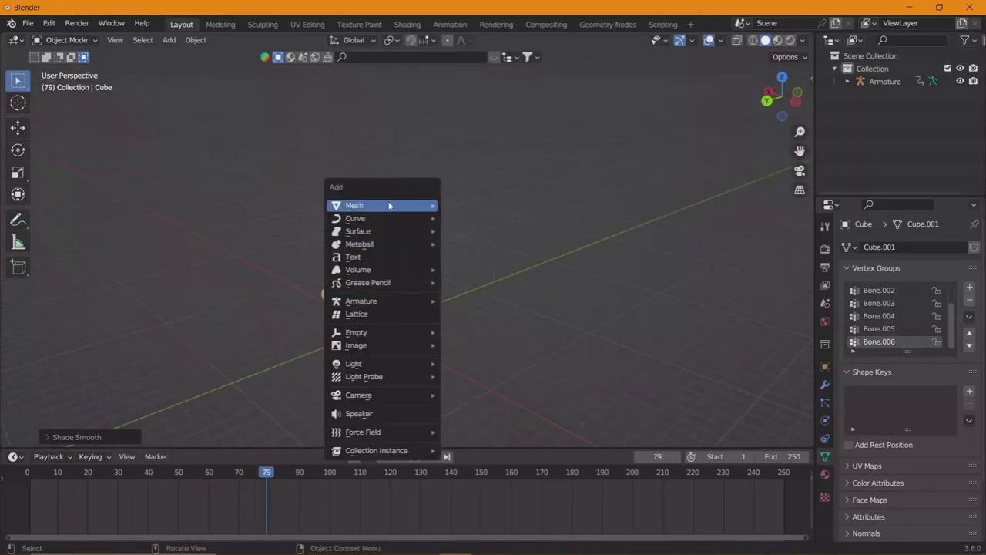
pyautogui.click(473, 242)
pyautogui.press('g')
pyautogui.press('z')
pyautogui.press('Escape')
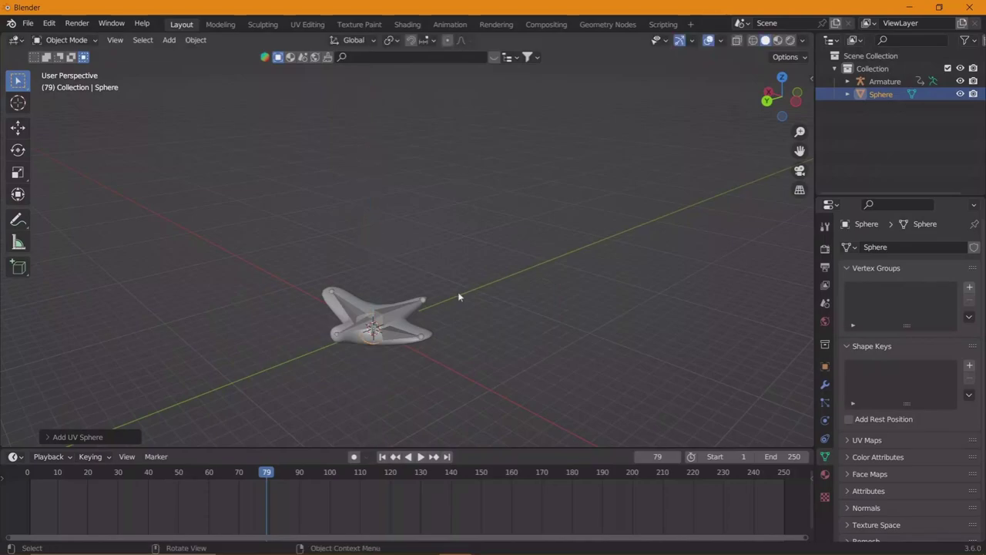
pyautogui.press('Delete')
# - Add a trial plane raised and enlarged above the bird, then delete it
pyautogui.hotkey('shift', 'a')
pyautogui.click(494, 293)
pyautogui.press('g')
pyautogui.press('z')
pyautogui.click(453, 145)
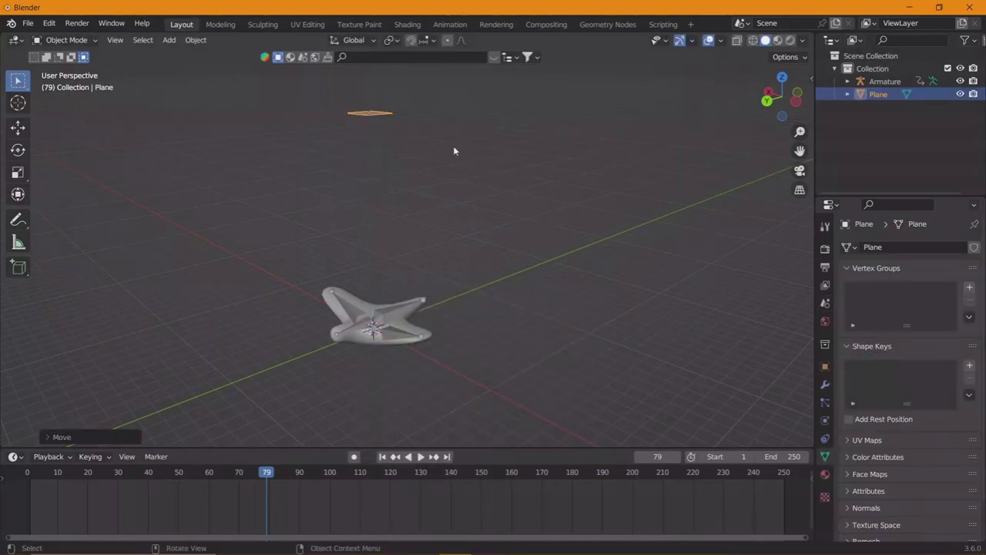
pyautogui.press('s')
pyautogui.click(525, 200)
pyautogui.moveTo(525, 199)
pyautogui.mouseDown(button='middle')
pyautogui.moveTo(522, 135)
pyautogui.moveTo(426, 197)
pyautogui.moveTo(423, 167)
pyautogui.mouseUp(button='middle')
pyautogui.press('x')
pyautogui.click(435, 187)
# - Add a UV sphere raised above the bird and open its particle settings
pyautogui.hotkey('shift', 'a')
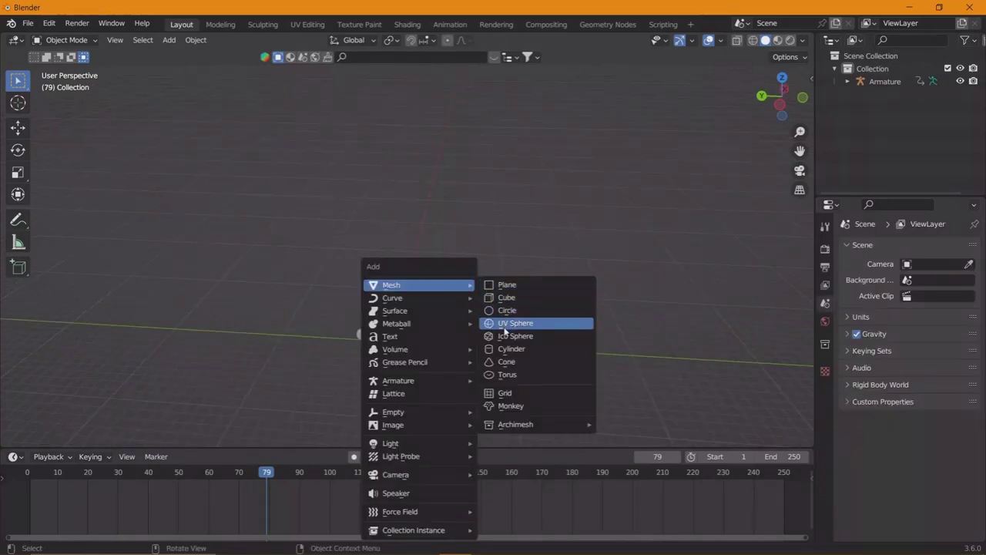
pyautogui.click(510, 323)
pyautogui.press('g')
pyautogui.press('z')
pyautogui.click(437, 246)
pyautogui.moveTo(437, 246); pyautogui.dragTo(332, 238, button='middle')
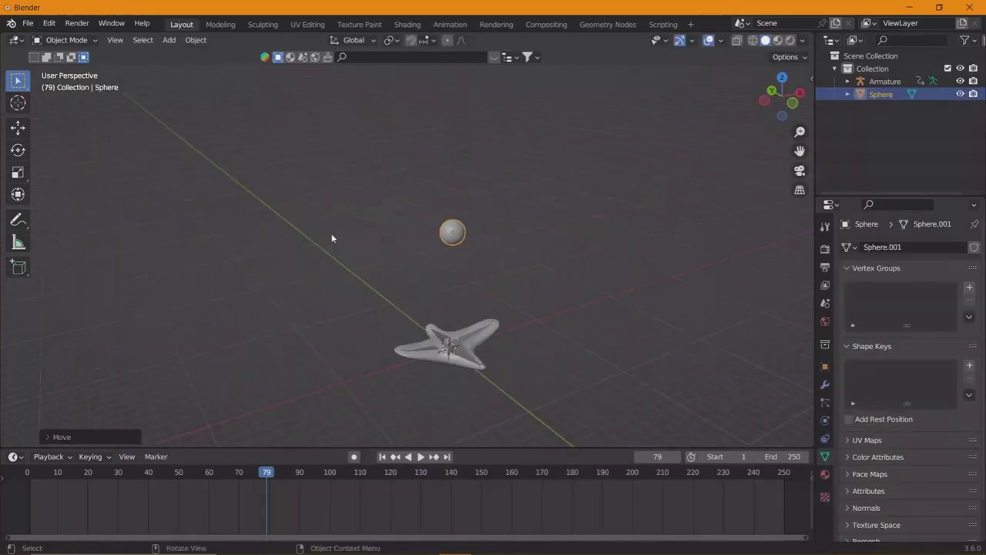
pyautogui.click(825, 385)
pyautogui.click(825, 402)
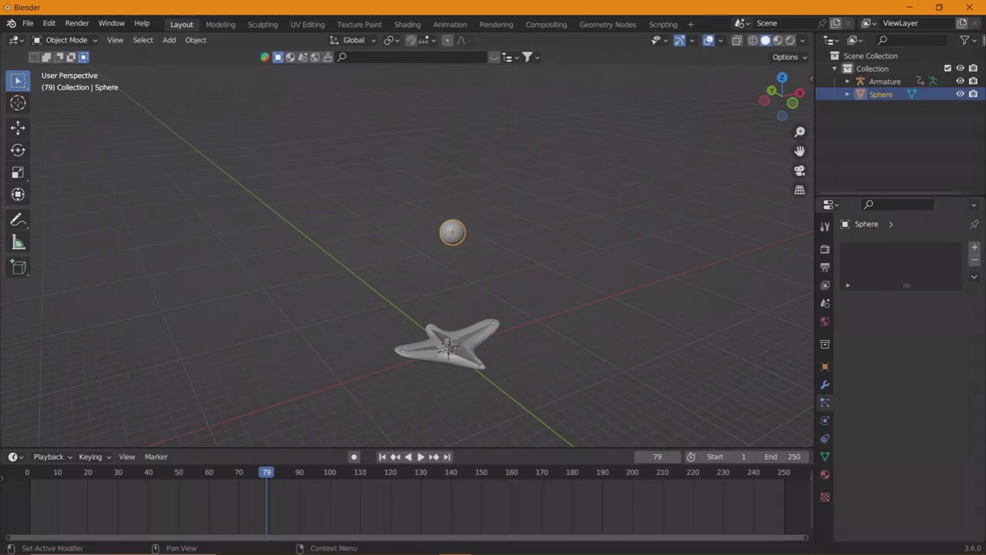
# - Add a particle system to the sphere and set Render As to Object
pyautogui.click(975, 247)
pyautogui.moveTo(501, 308)
pyautogui.mouseDown(button='middle')
pyautogui.moveTo(532, 297)
pyautogui.moveTo(571, 347)
pyautogui.mouseUp(button='middle')
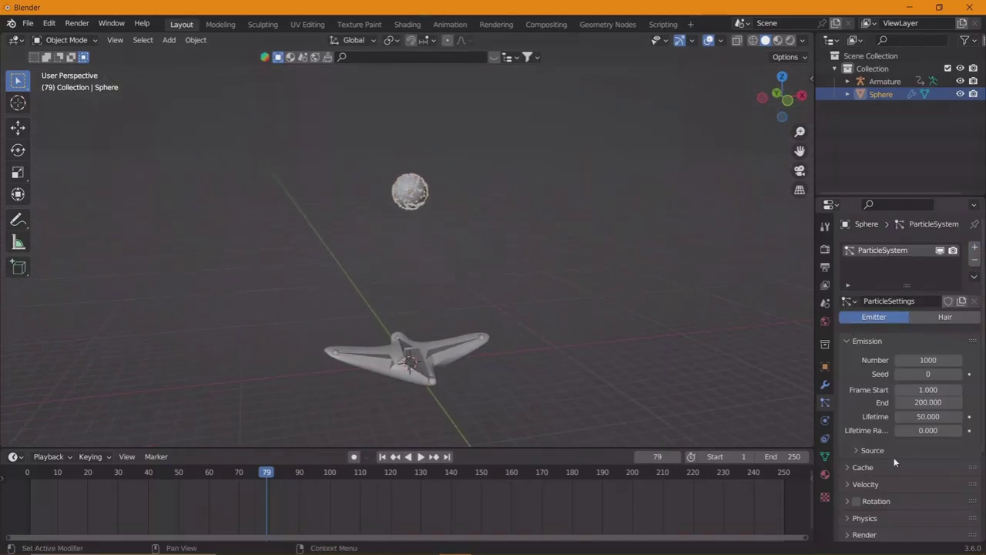
pyautogui.scroll(-5, 894, 456)
pyautogui.click(861, 415)
pyautogui.click(928, 433)
pyautogui.click(930, 486)
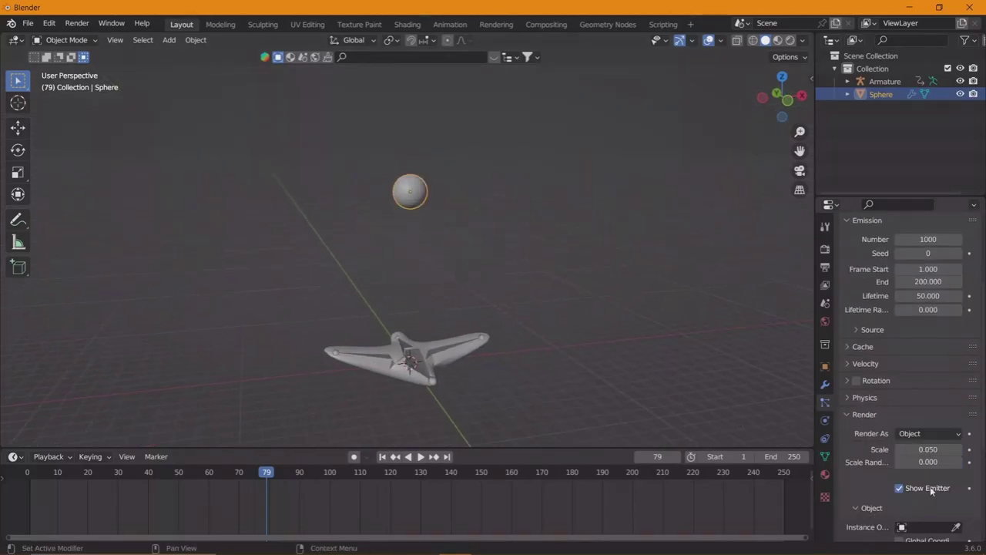
pyautogui.scroll(-3, 948, 510)
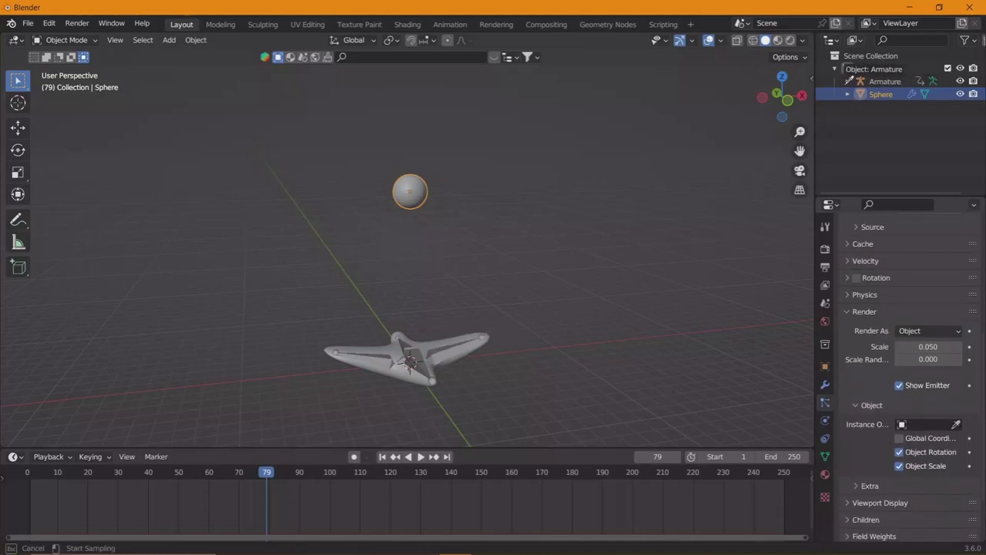
# - Pick the Armature as the particles' Instance Object with the eyedropper
pyautogui.click(847, 81)
pyautogui.click(890, 132)
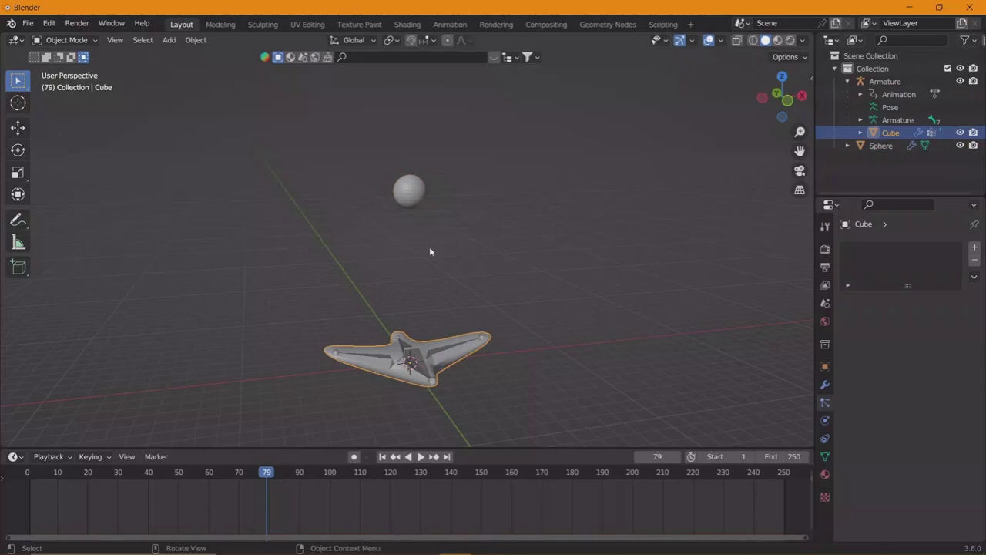
pyautogui.click(407, 193)
pyautogui.scroll(-1, 875, 476)
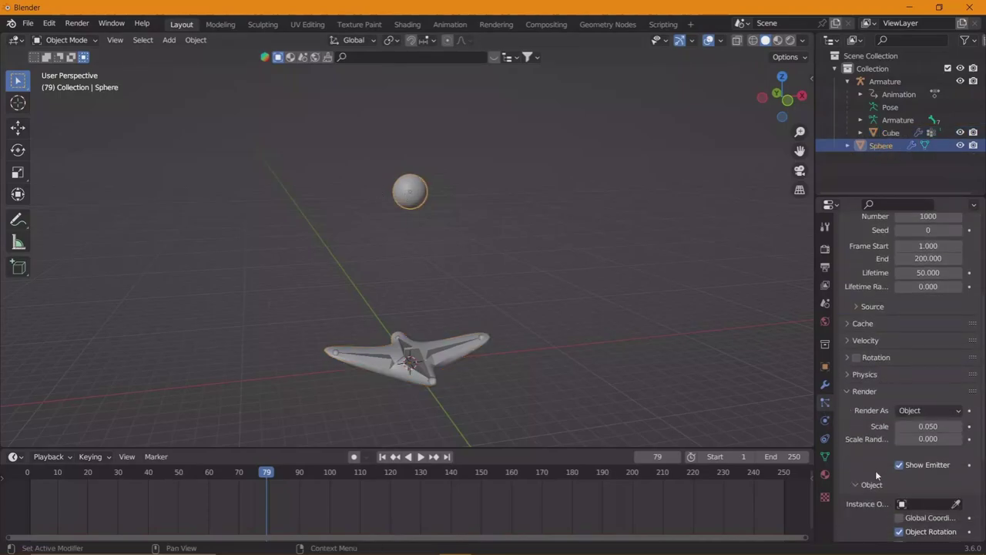
pyautogui.click(897, 131)
pyautogui.click(446, 340)
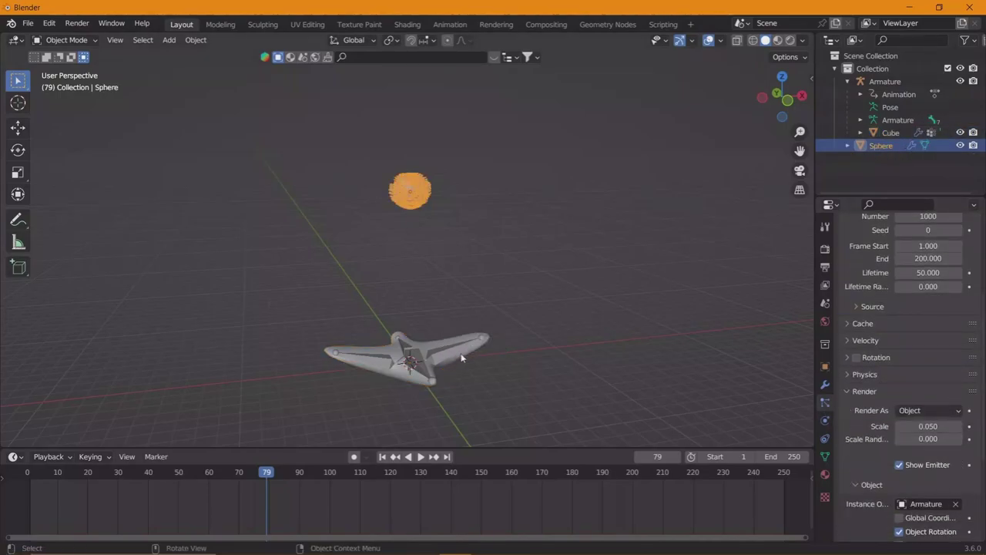
pyautogui.scroll(-3, 925, 450)
pyautogui.scroll(-2, 917, 431)
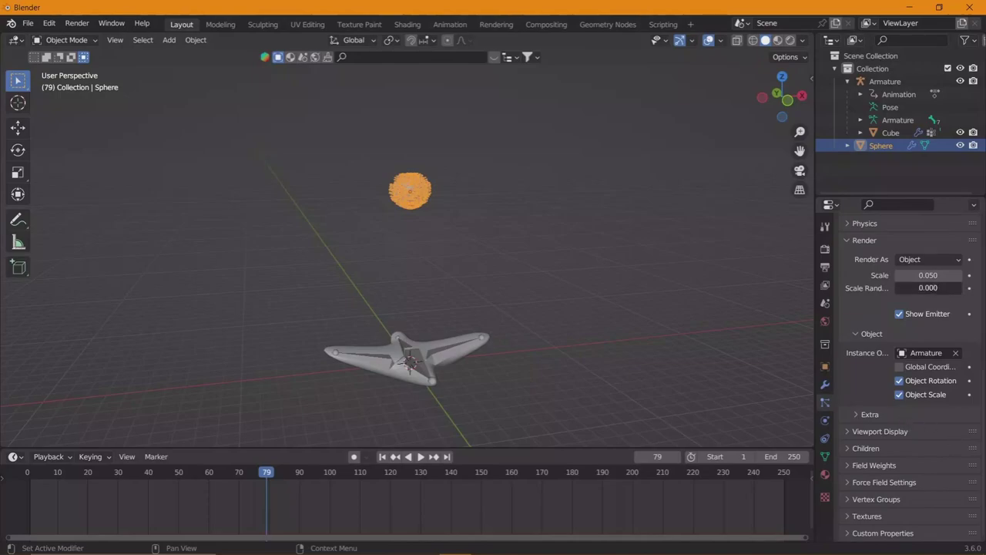
# - Switch the particles' Instance Object to the Cube bird mesh and play the animation
pyautogui.click(130, 471)
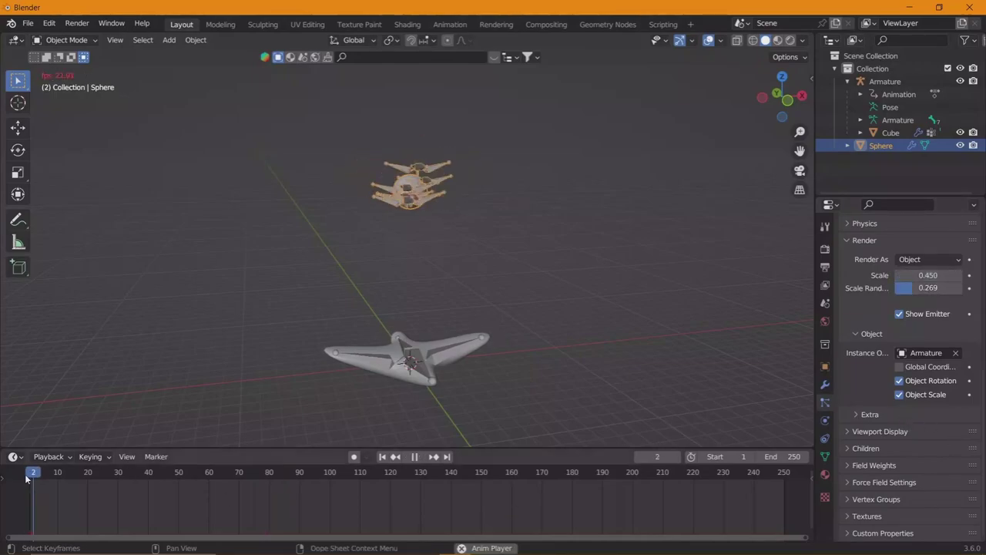
pyautogui.click(709, 39)
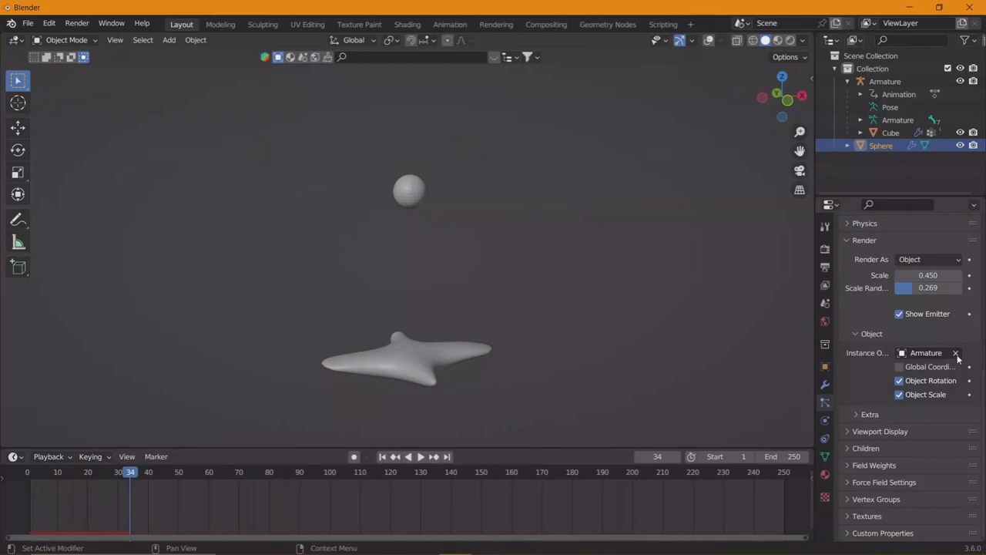
pyautogui.click(432, 357)
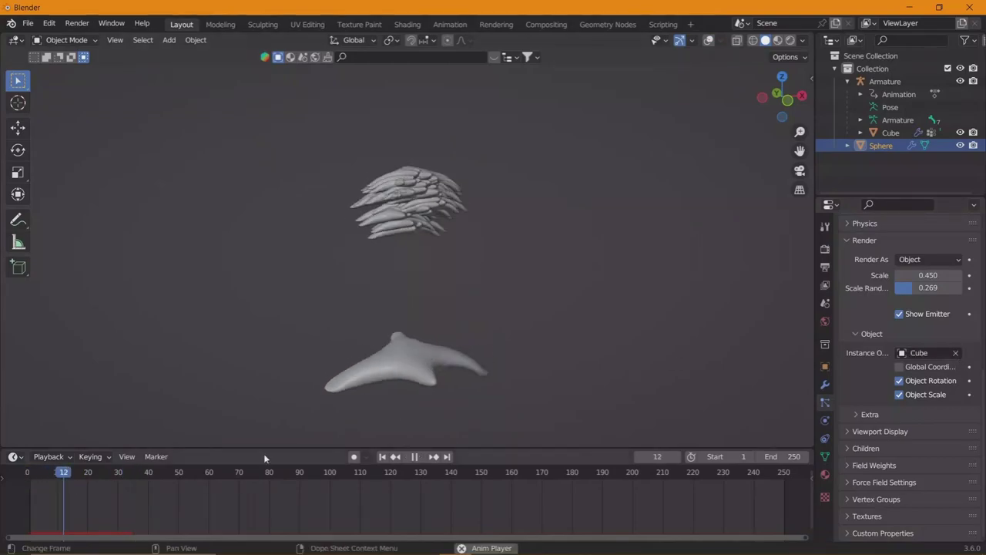
pyautogui.press('space')
# - Set the particle emission number to 20
pyautogui.scroll(8, 924, 358)
pyautogui.scroll(4, 930, 364)
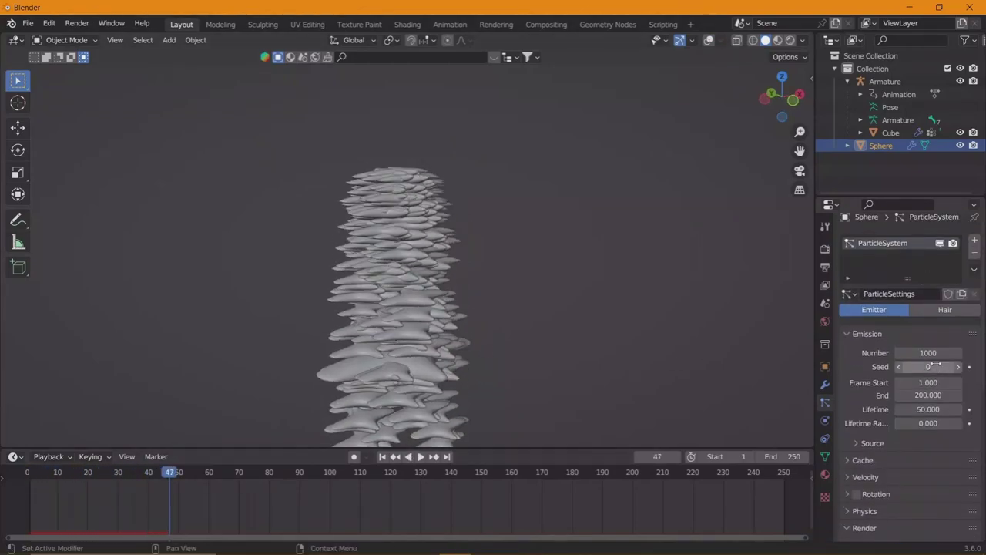
pyautogui.write('20')
pyautogui.press('Return')
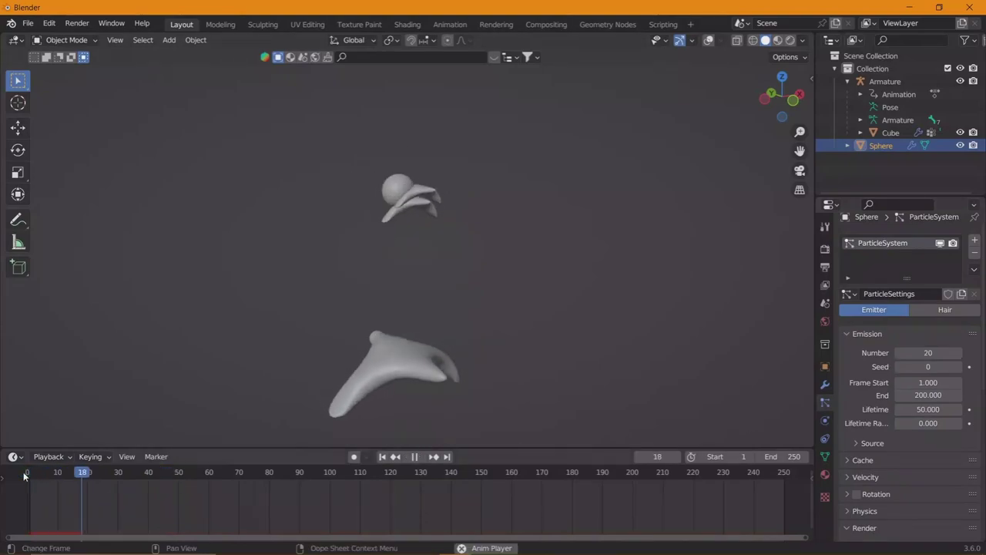
# - Reduce the particle render scale to 0.250 and set gravity's field weight to 0
pyautogui.scroll(-5, 924, 416)
pyautogui.scroll(-4, 927, 362)
pyautogui.moveTo(930, 336); pyautogui.dragTo(901, 337)
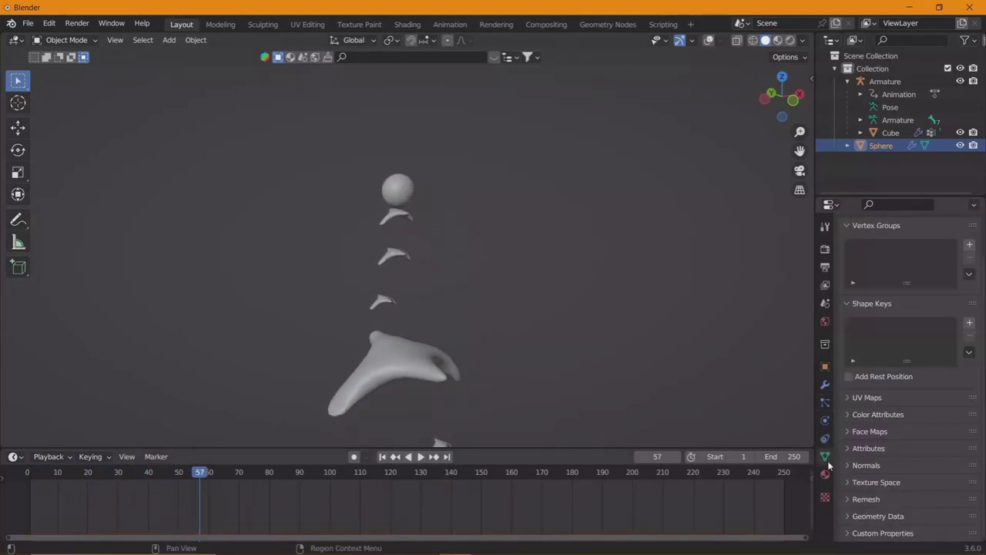
pyautogui.scroll(-8, 895, 457)
pyautogui.click(886, 468)
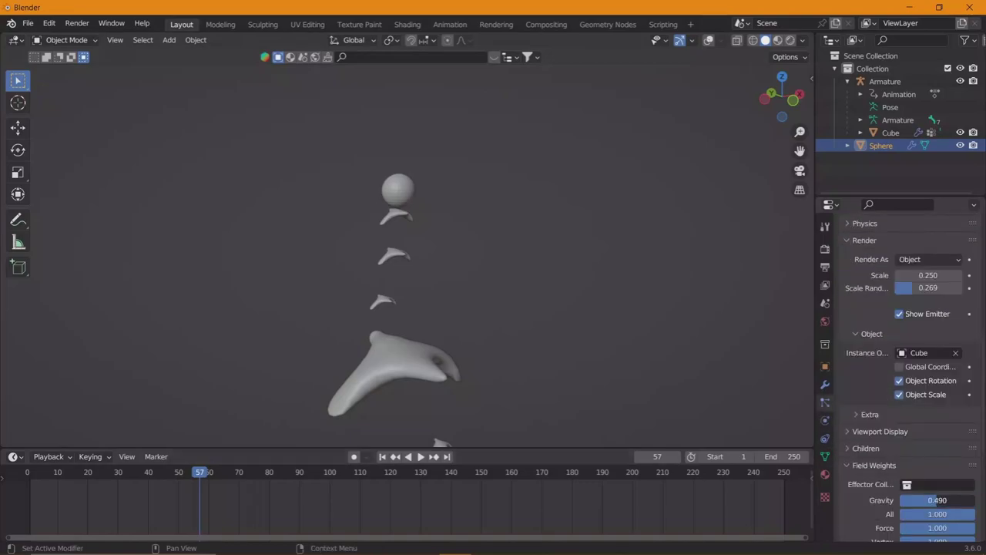
pyautogui.hotkey('shift', 'a')
pyautogui.click(709, 40)
# - Add a Vortex force field scaled to 15.480
pyautogui.hotkey('shift', 'a')
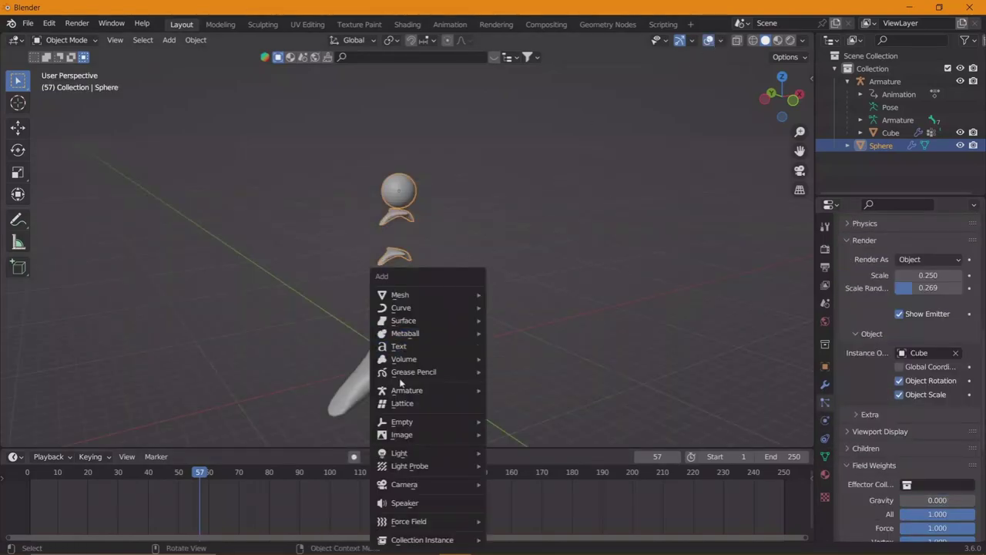
pyautogui.click(517, 383)
pyautogui.press('s')
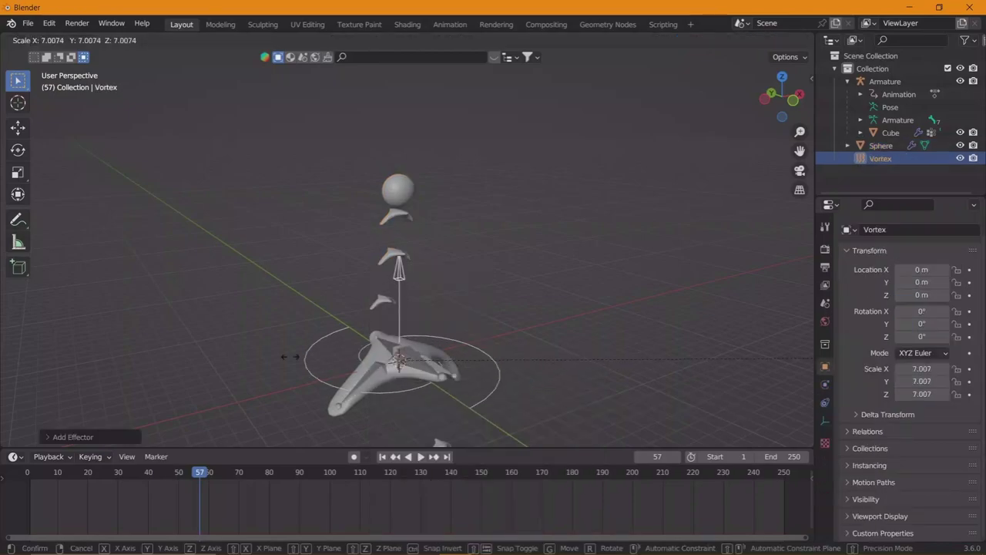
pyautogui.click(120, 460)
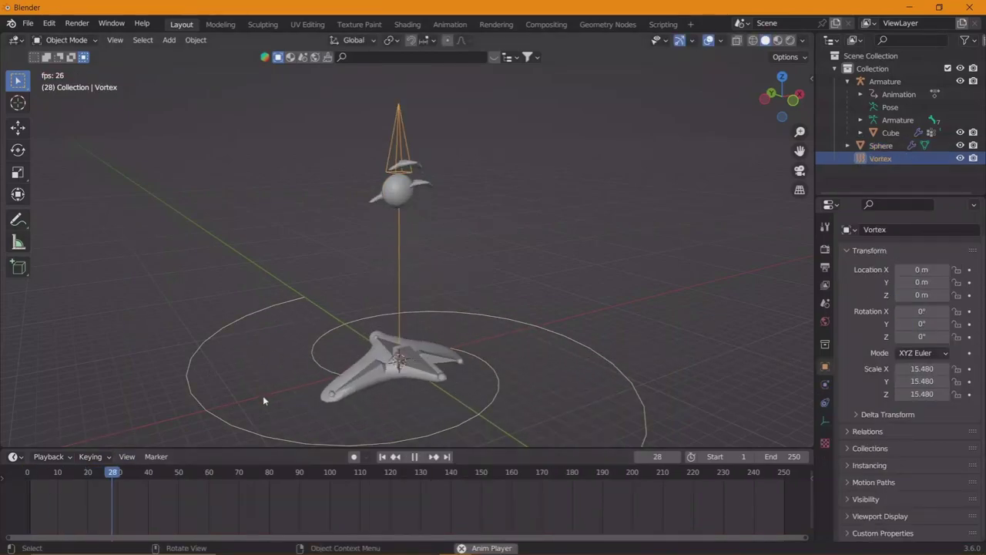
# - Make the Vortex inflow negative, settling at -1.800, while replaying the animation
pyautogui.press('space')
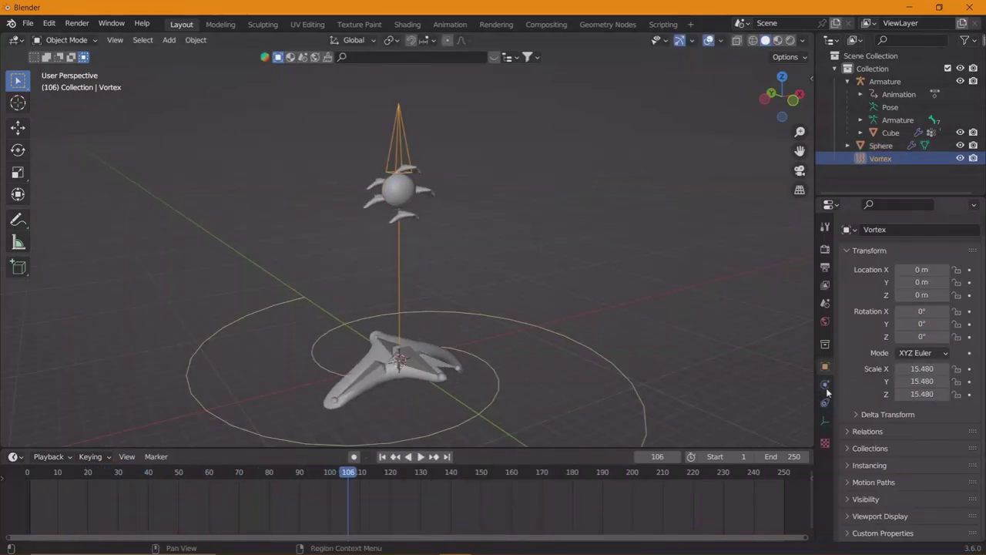
pyautogui.click(825, 384)
pyautogui.press('space')
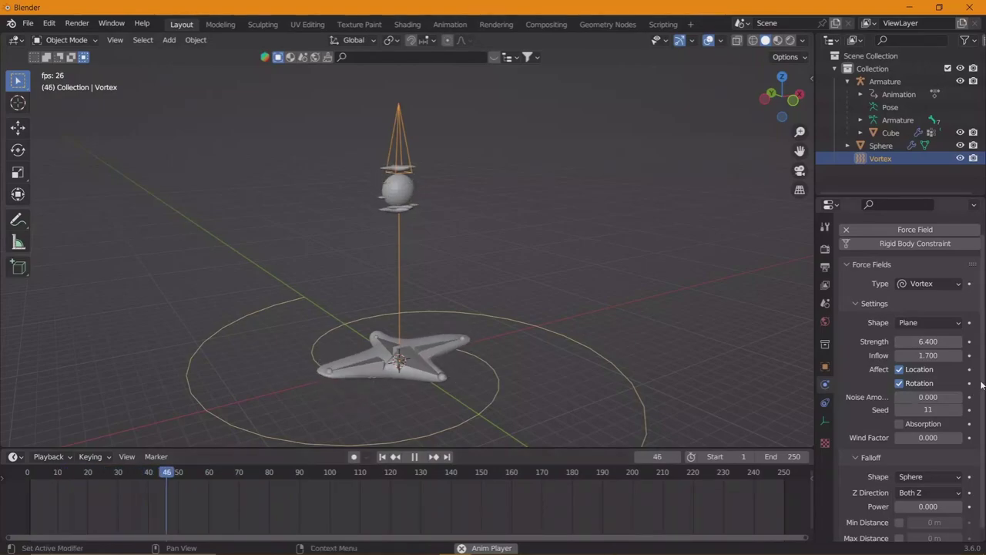
pyautogui.moveTo(929, 355); pyautogui.dragTo(883, 383)
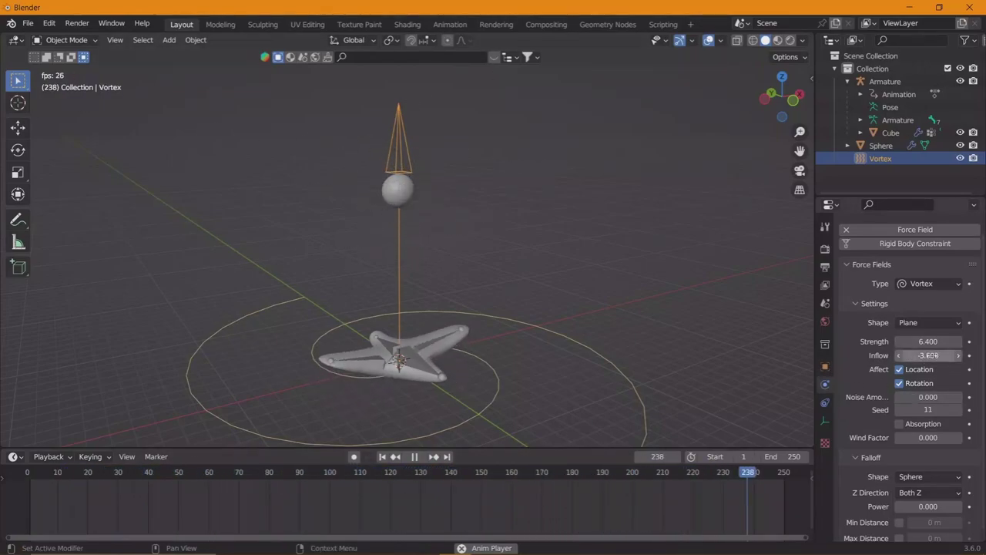
pyautogui.moveTo(921, 355); pyautogui.dragTo(935, 352)
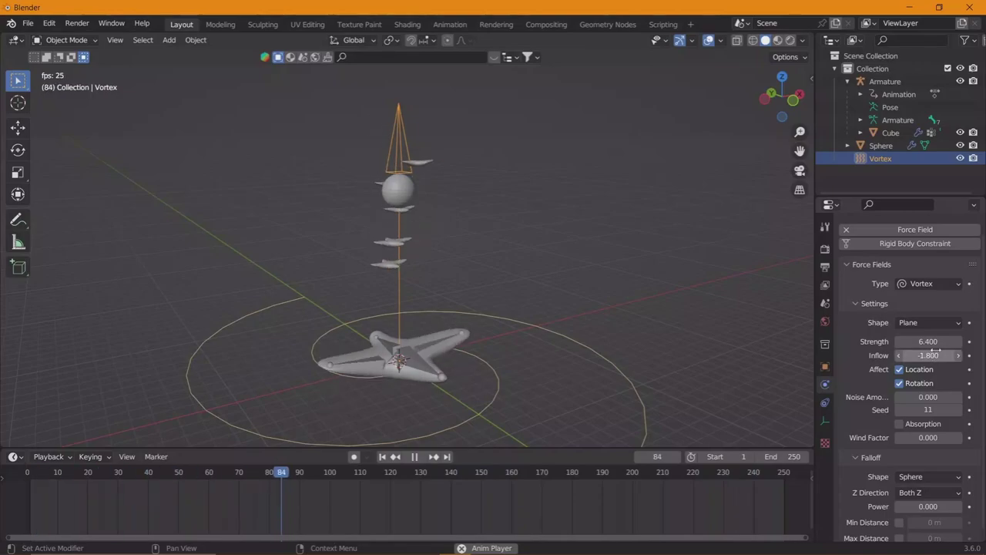
# - Set the emitter's particle lifetime to 217.4 and add a Wind force field
pyautogui.click(881, 145)
pyautogui.click(824, 403)
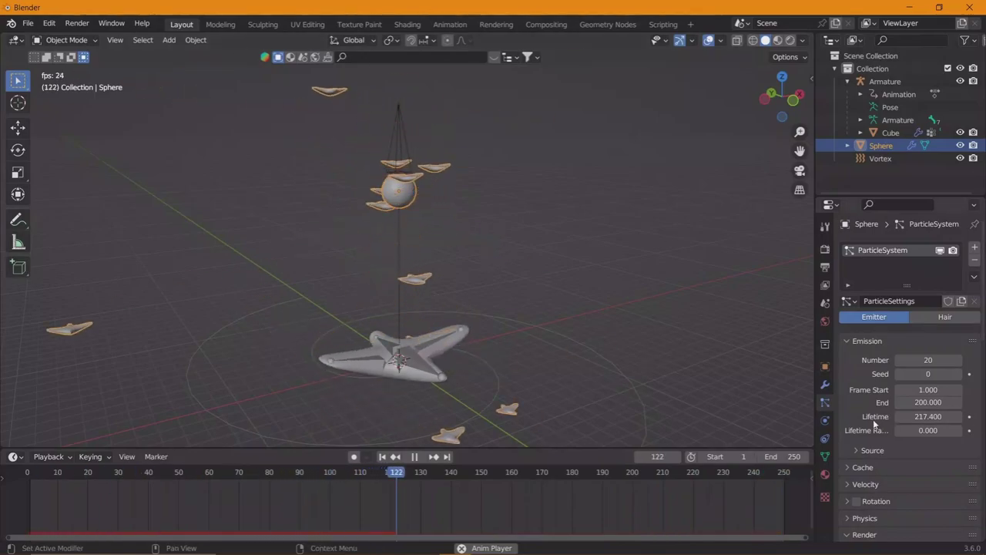
pyautogui.click(399, 288)
pyautogui.click(708, 41)
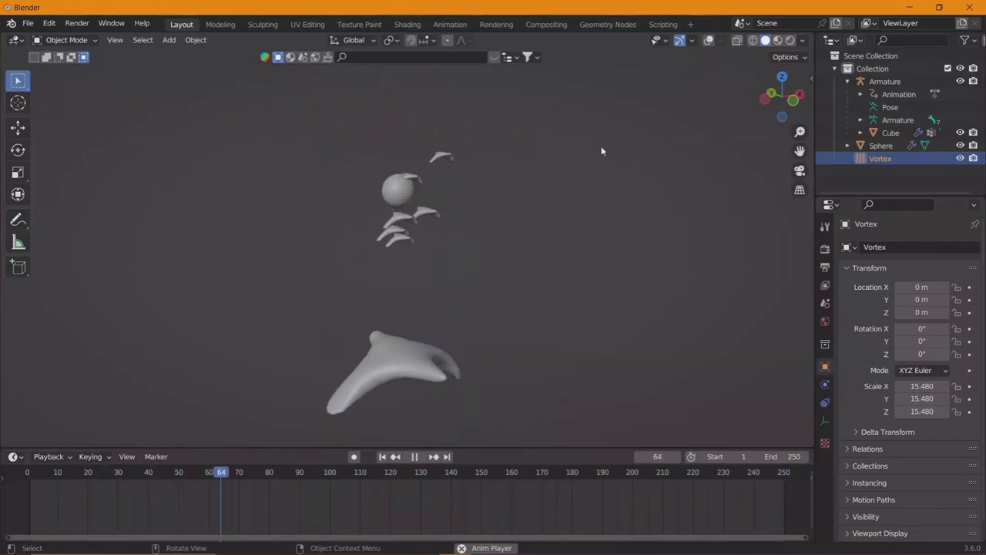
pyautogui.click(708, 41)
pyautogui.press('space')
pyautogui.moveTo(505, 278); pyautogui.dragTo(443, 290, button='middle')
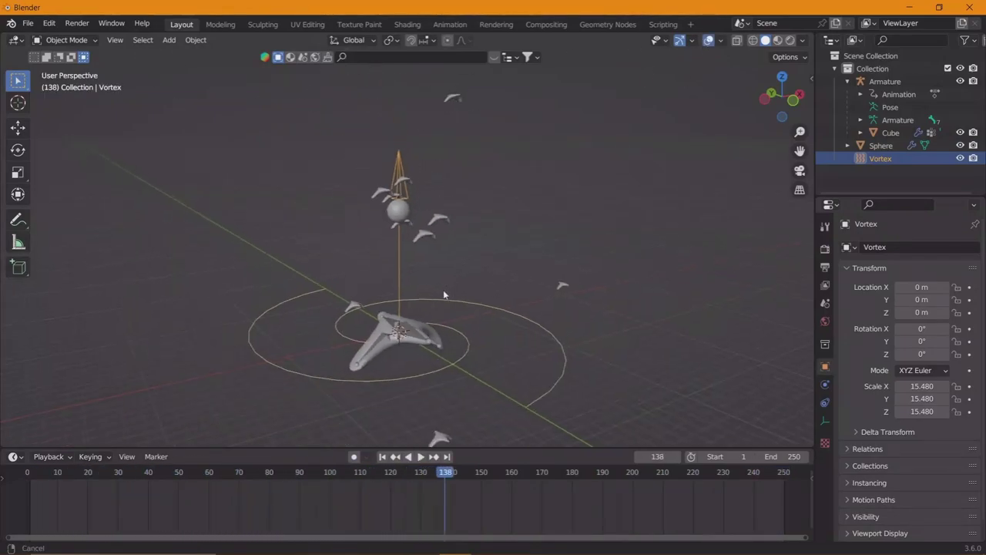
pyautogui.hotkey('shift', 'a')
pyautogui.click(508, 304)
# - Scale the Wind field, flatten it along Z, and raise its strength
pyautogui.press('s')
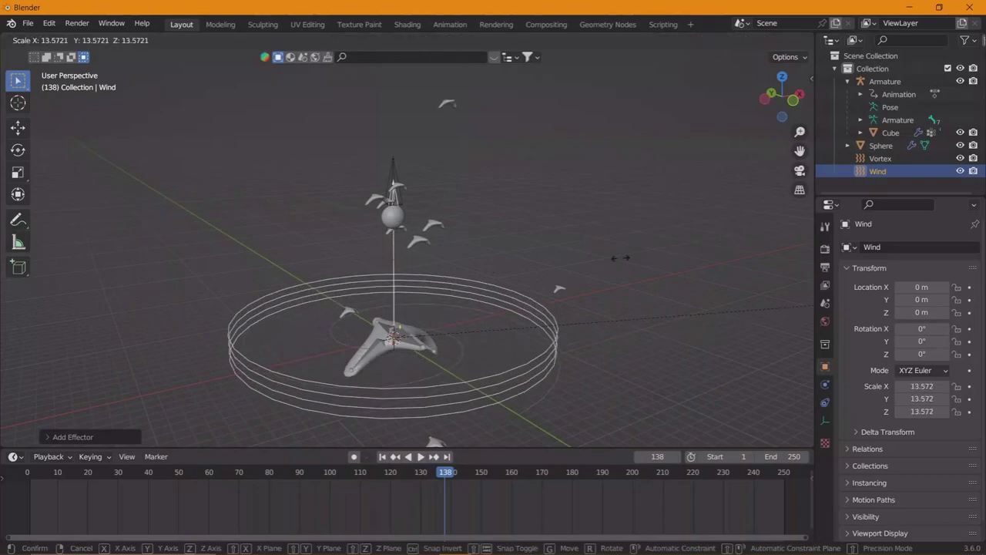
pyautogui.click(464, 302)
pyautogui.click(825, 384)
pyautogui.moveTo(928, 359); pyautogui.dragTo(963, 359)
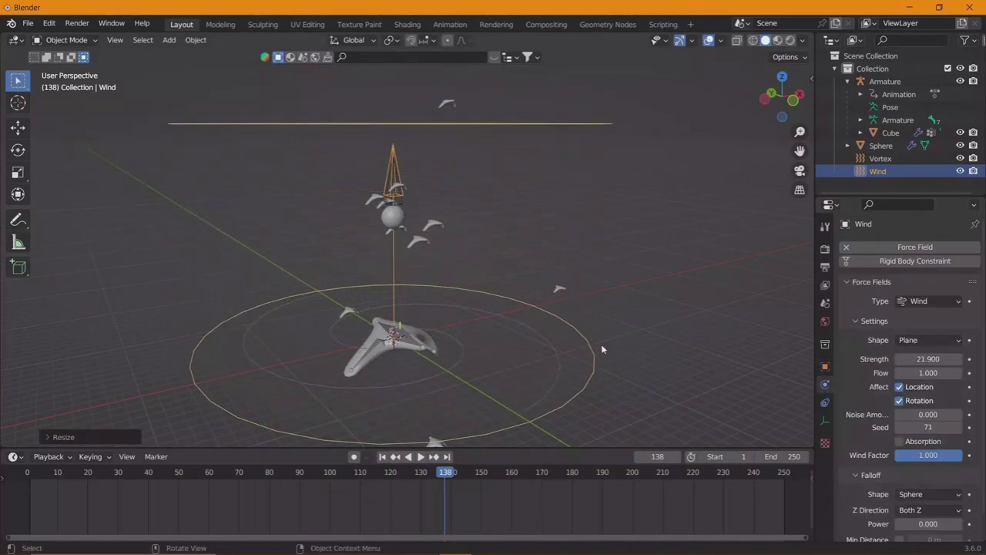
pyautogui.press('s')
pyautogui.press('z')
pyautogui.click(34, 492)
# - Set wind strength to 8.500 and play the animation with overlays hidden
pyautogui.hotkey('shift', 'alt', 'z')
pyautogui.press('space')
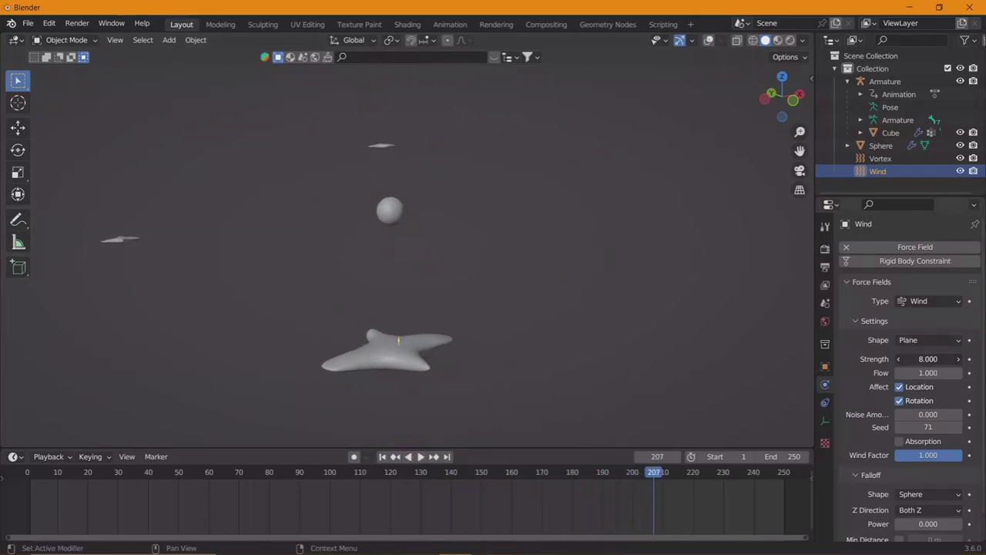
pyautogui.moveTo(929, 359); pyautogui.dragTo(944, 359)
pyautogui.press('space')
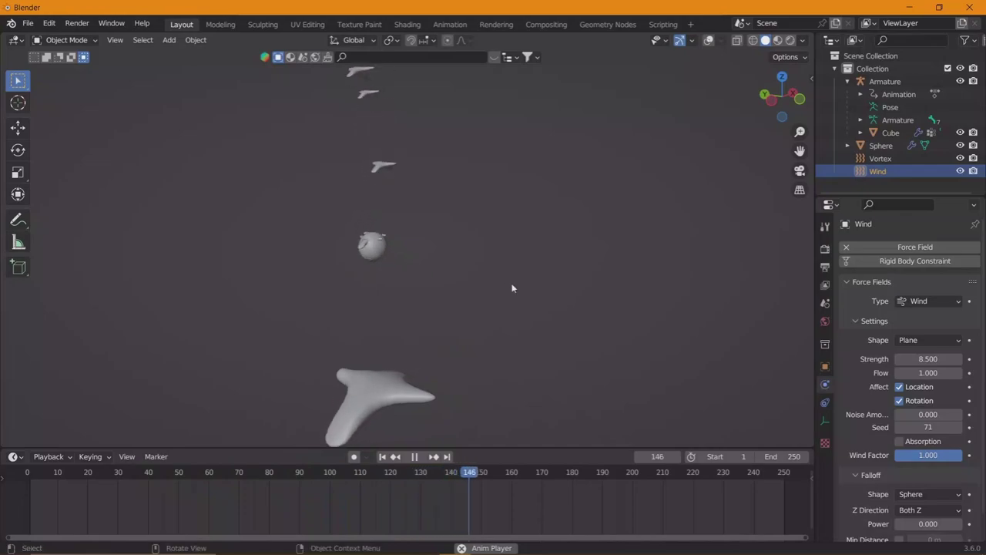
pyautogui.press('space')
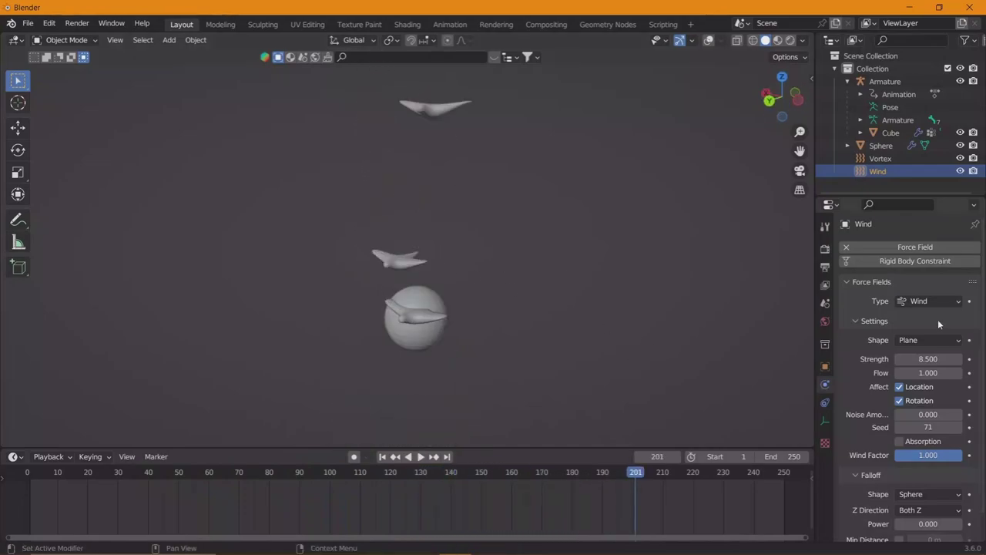
# - Reverse the wind strength to negative, settling on -0.300, and hide the Vortex field
pyautogui.moveTo(928, 359); pyautogui.dragTo(469, 315)
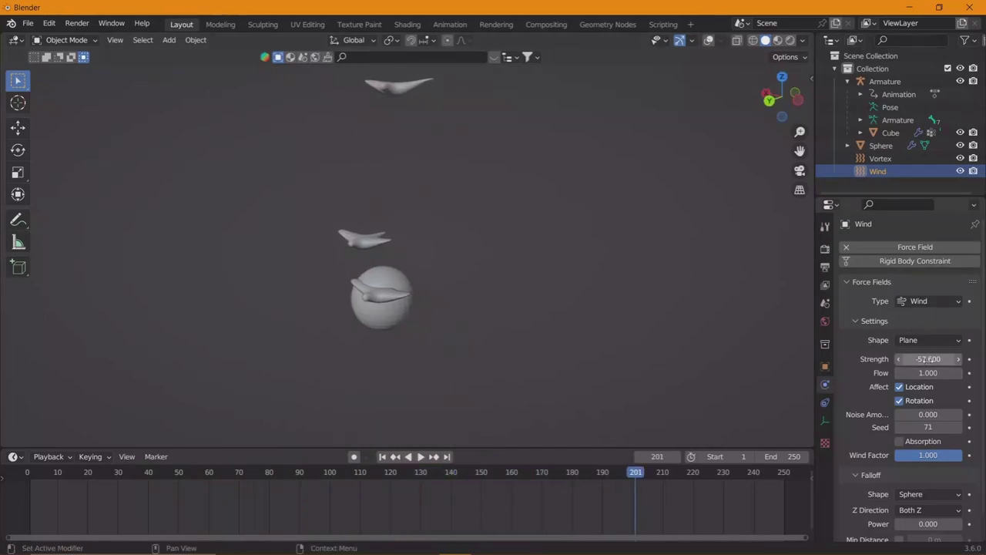
pyautogui.click(27, 477)
pyautogui.press('space')
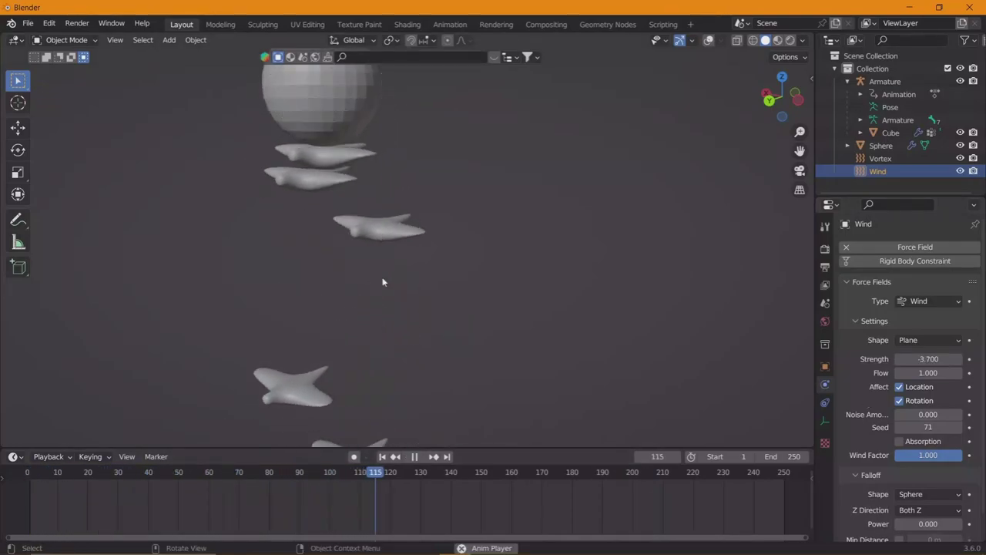
pyautogui.press('space')
pyautogui.hotkey('shift', 'Left')
pyautogui.press('space')
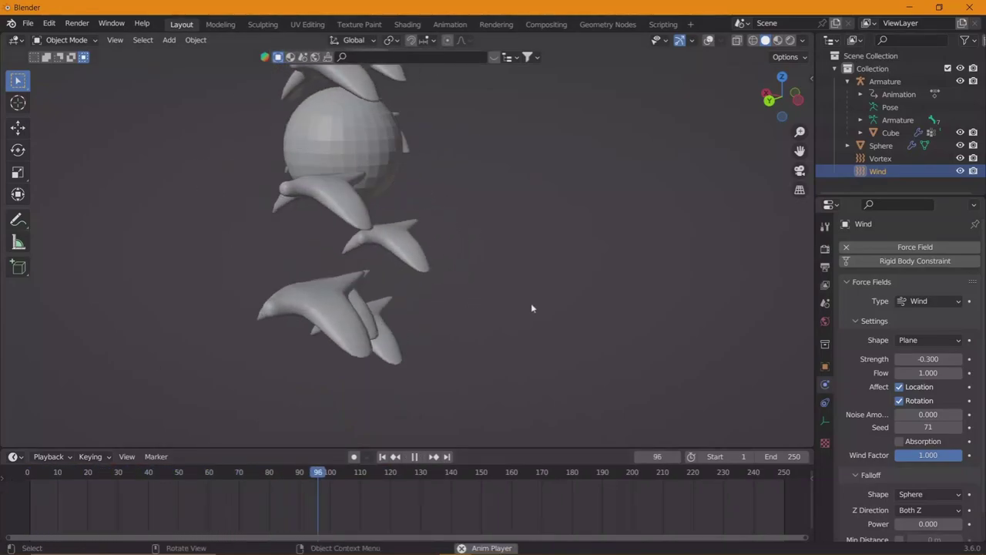
pyautogui.click(960, 158)
# - Delete the Vortex force field so only Wind remains
pyautogui.click(75, 466)
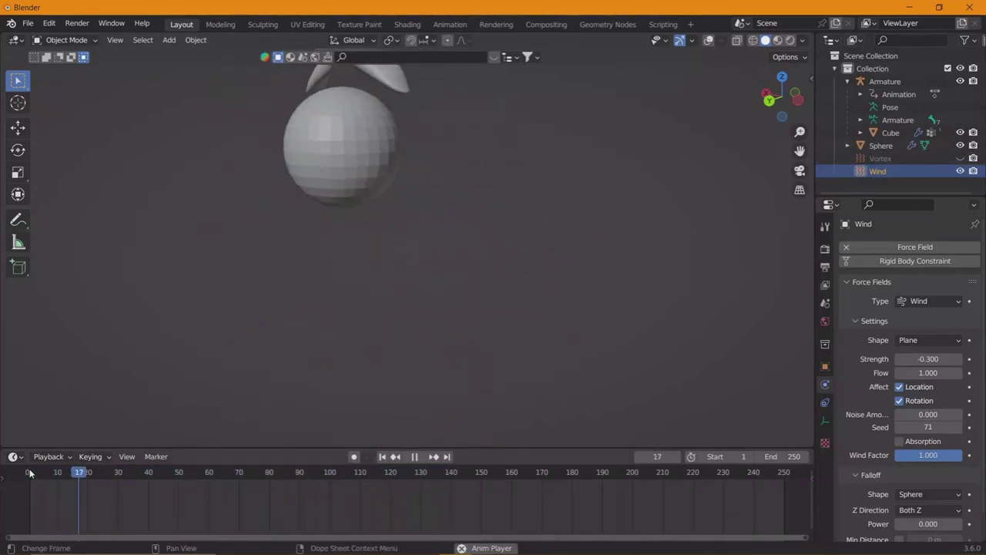
pyautogui.click(924, 158)
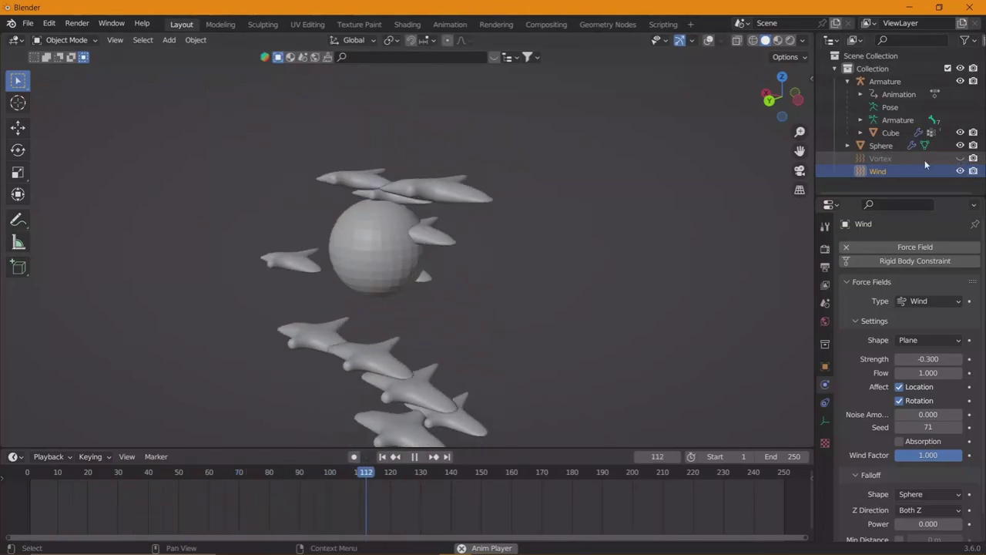
pyautogui.press('Delete')
pyautogui.click(31, 473)
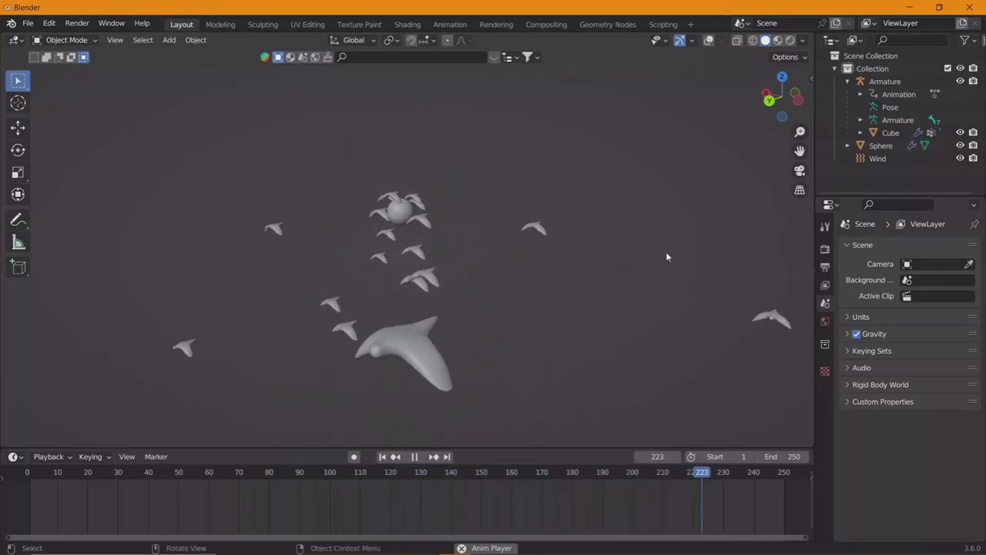
# - Replay the swirling flock, then open the Cube bird mesh's material settings
pyautogui.moveTo(293, 471); pyautogui.dragTo(40, 474)
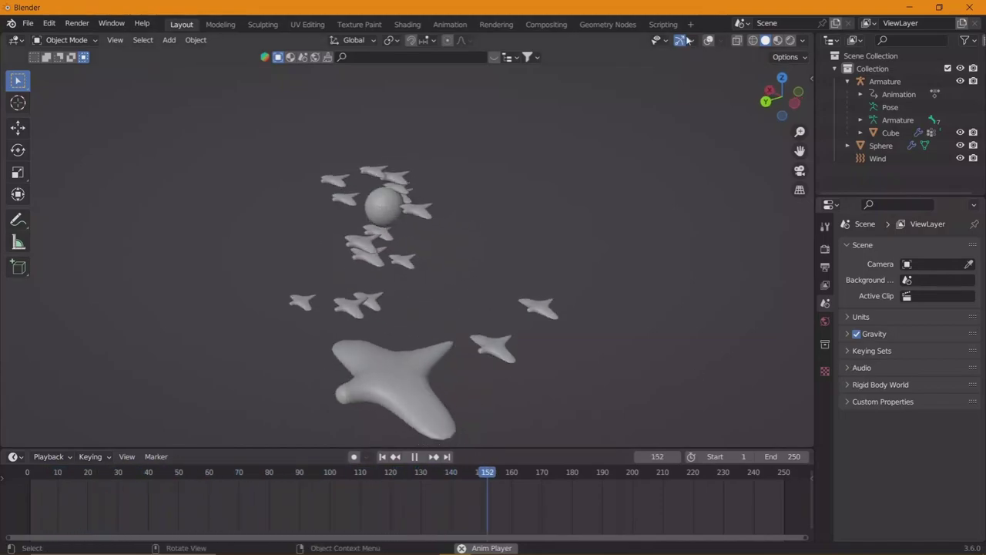
pyautogui.scroll(5, 462, 270)
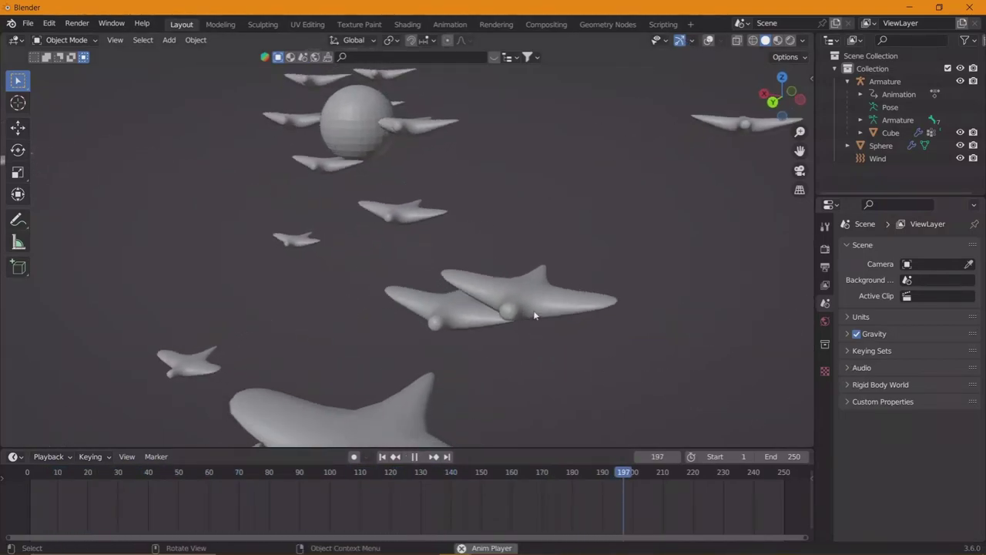
pyautogui.moveTo(510, 302); pyautogui.dragTo(627, 285, button='middle')
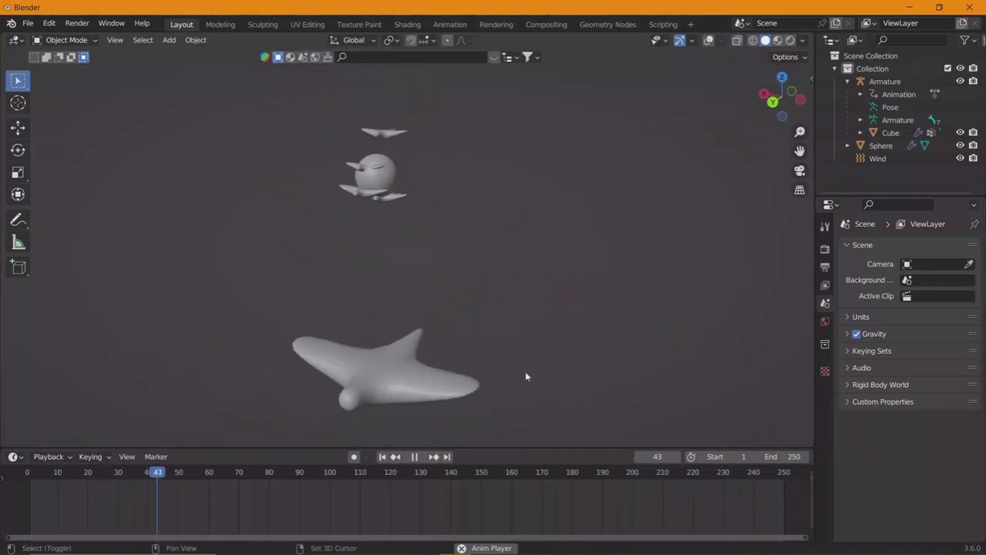
pyautogui.press('space')
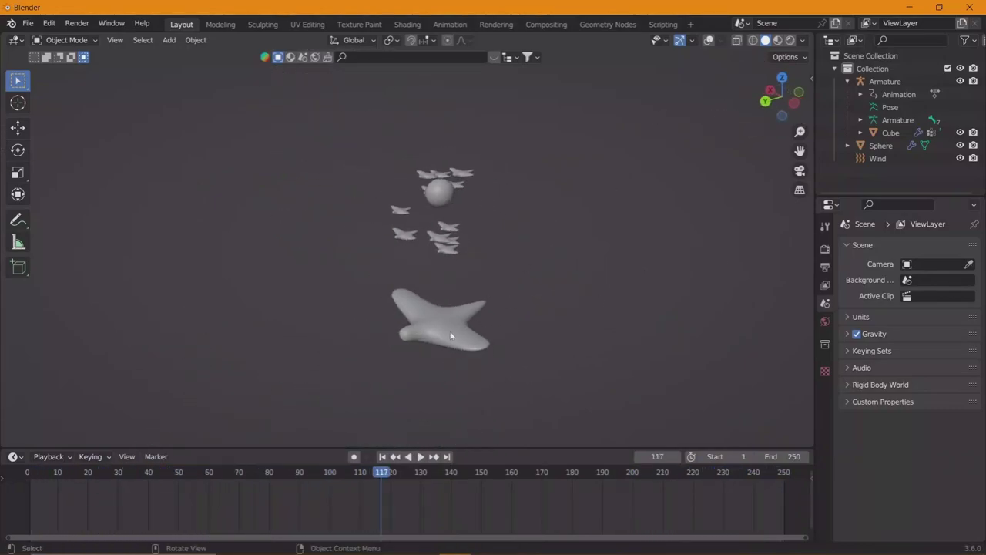
pyautogui.click(451, 329)
pyautogui.click(825, 475)
# - Give the Cube bird a new material with a black base colour
pyautogui.click(924, 300)
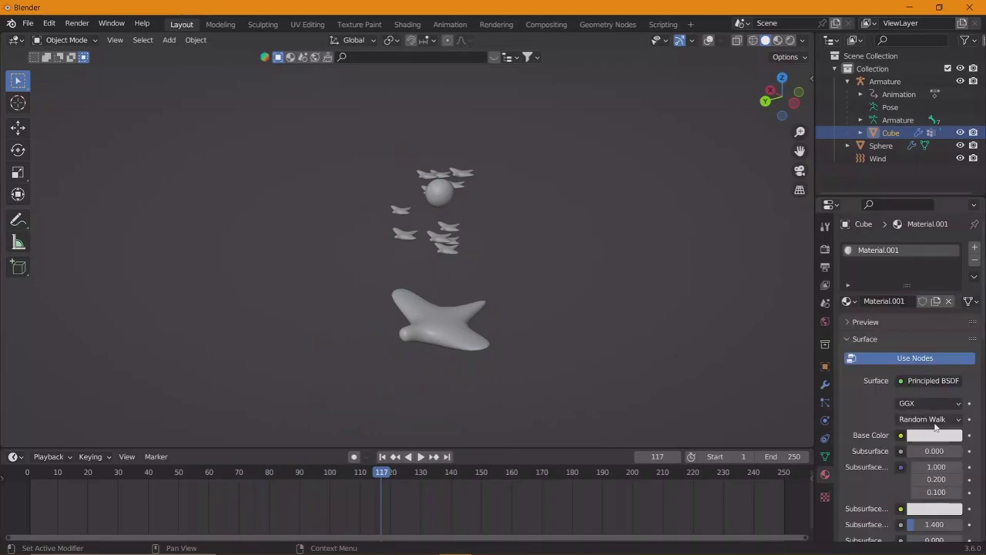
pyautogui.click(934, 435)
pyautogui.moveTo(909, 404); pyautogui.dragTo(856, 404)
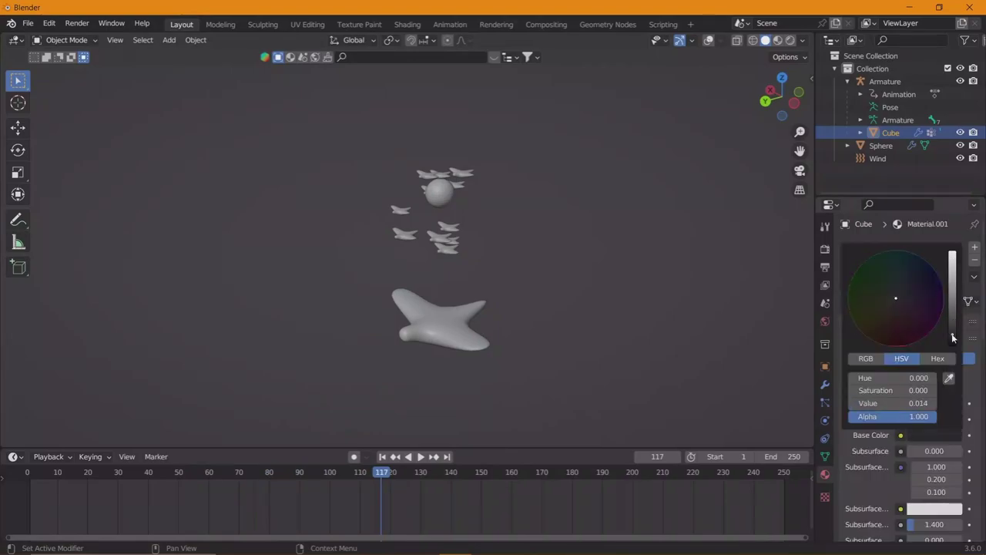
# - Light the world with the graveyard_pathways HDRI as an environment texture, viewed in rendered mode
pyautogui.click(790, 40)
pyautogui.click(824, 321)
pyautogui.click(901, 332)
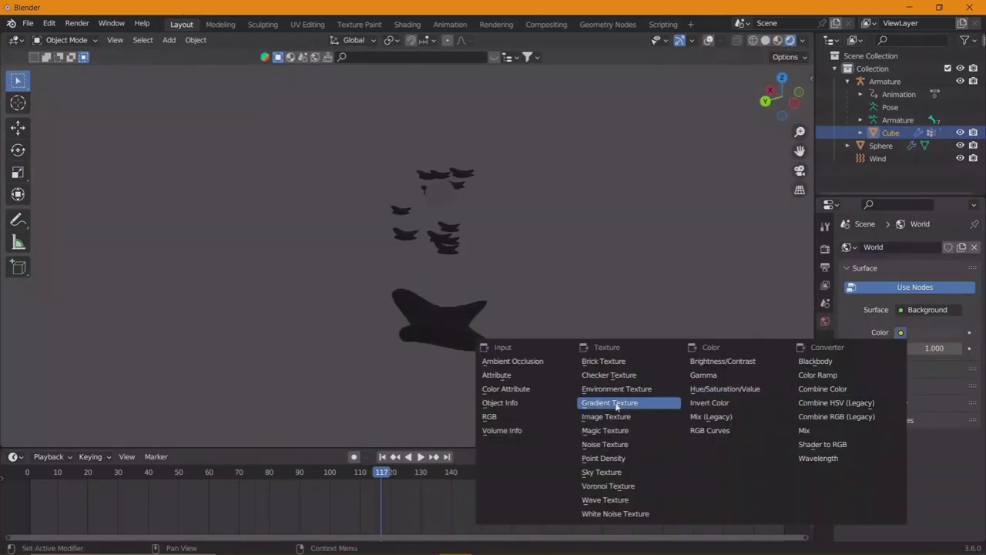
pyautogui.click(616, 388)
pyautogui.click(953, 348)
pyautogui.click(193, 380)
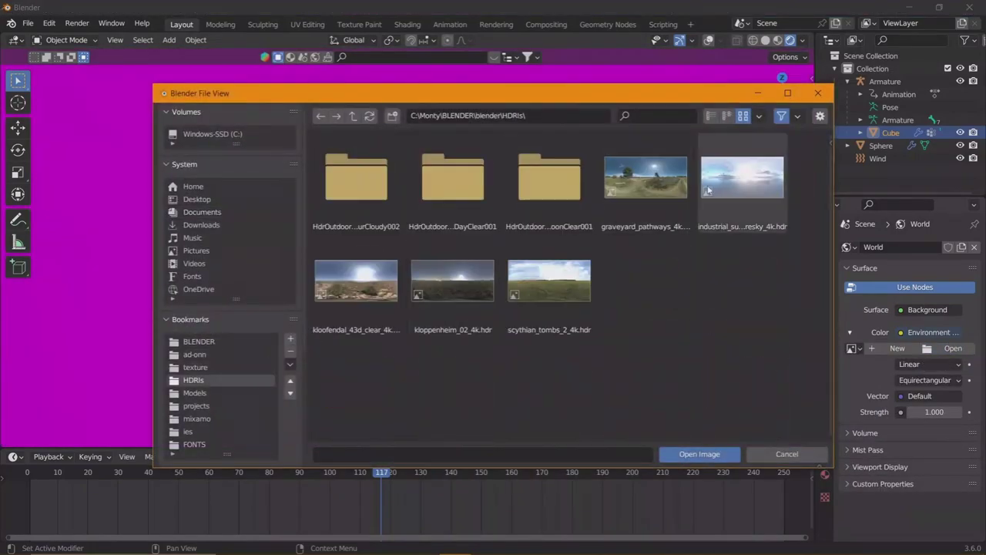
pyautogui.click(532, 290)
pyautogui.doubleClick(645, 179)
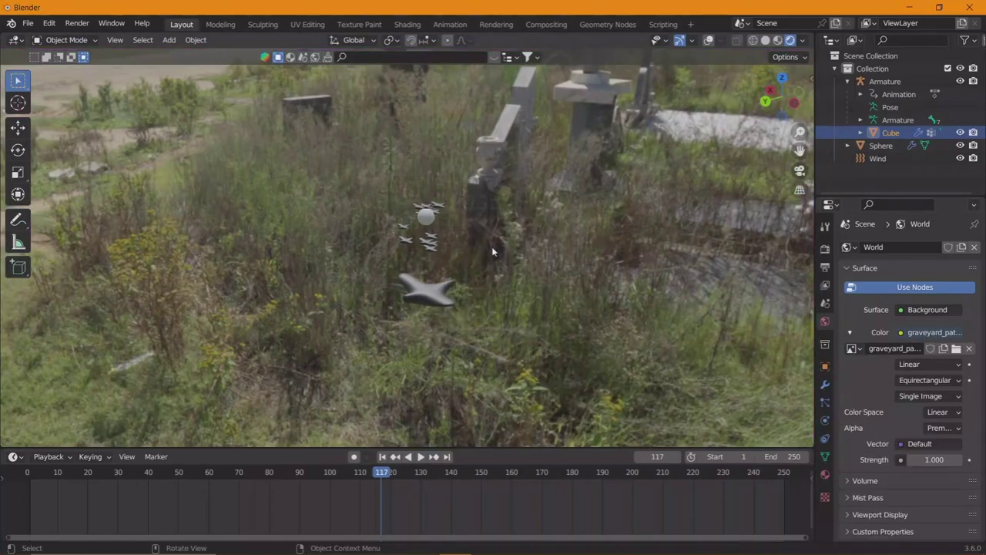
pyautogui.moveTo(494, 251)
pyautogui.mouseDown(button='middle')
pyautogui.moveTo(494, 267)
pyautogui.moveTo(476, 246)
pyautogui.mouseUp(button='middle')
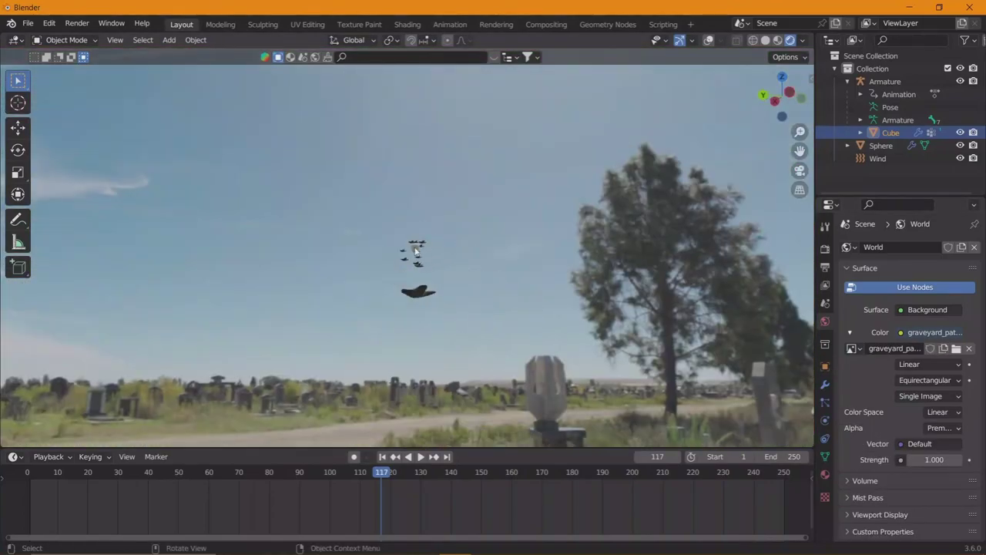
# - Add a new material to the Sphere
pyautogui.click(881, 145)
pyautogui.click(825, 474)
pyautogui.click(920, 302)
# - Give the Sphere a Transparent BSDF surface and set the Wind to strength 7.8, flow 1.1
pyautogui.click(929, 380)
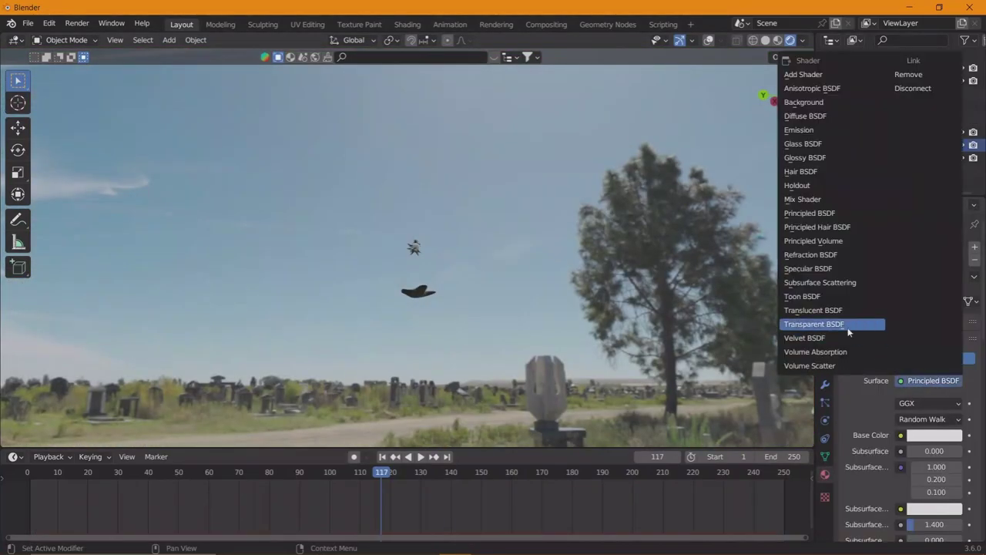
pyautogui.click(849, 329)
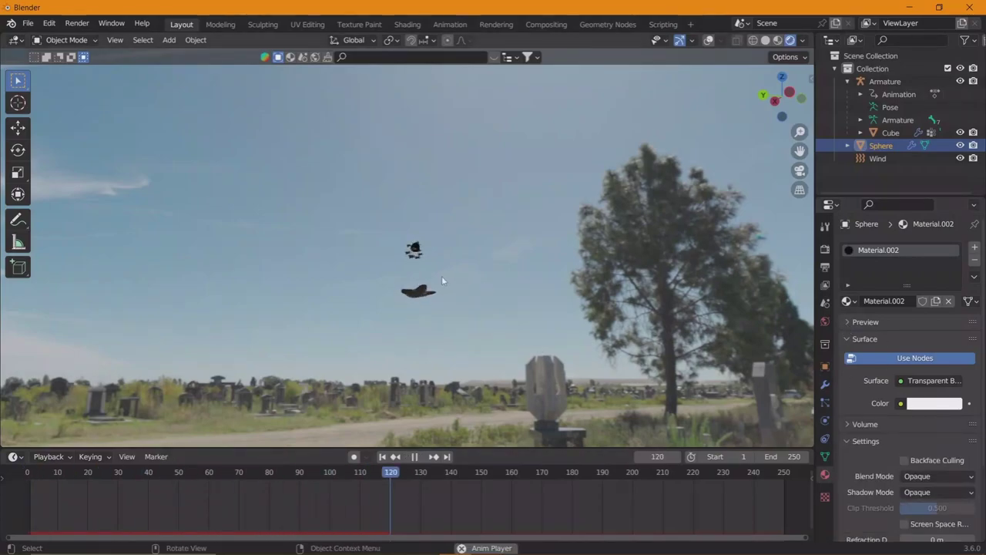
pyautogui.click(878, 158)
pyautogui.click(825, 384)
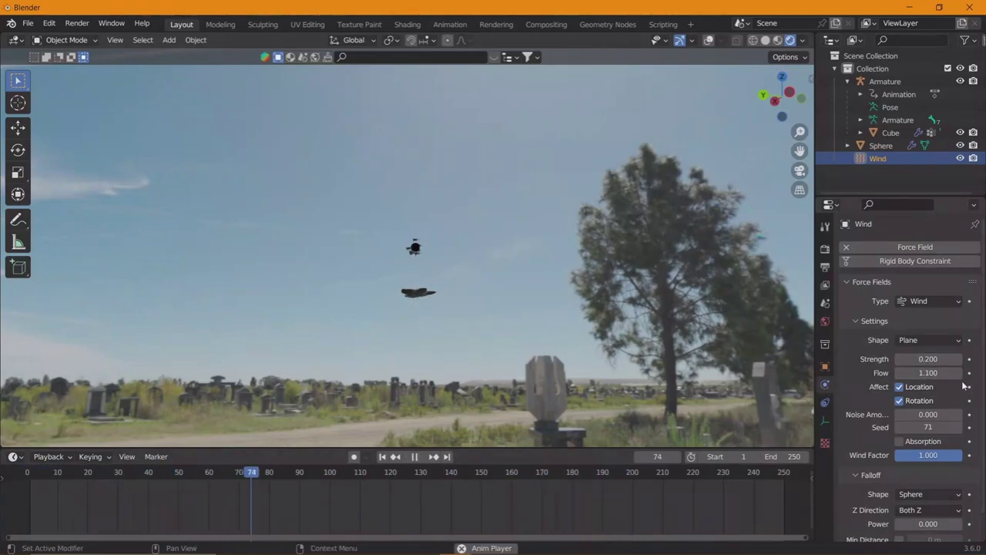
# - Pause playback and add a Turbulence force field to the scene
pyautogui.press('space')
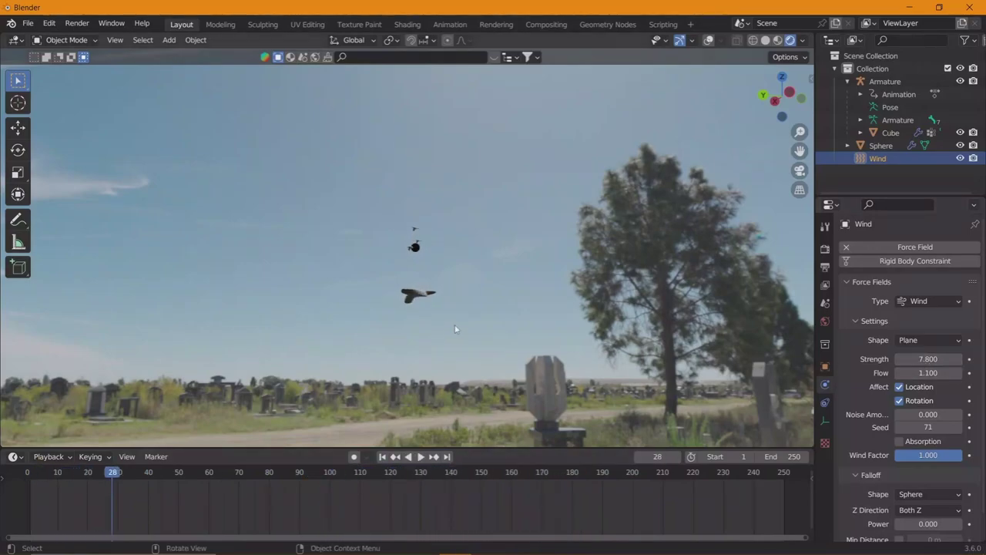
pyautogui.hotkey('shift', 'a')
pyautogui.click(511, 458)
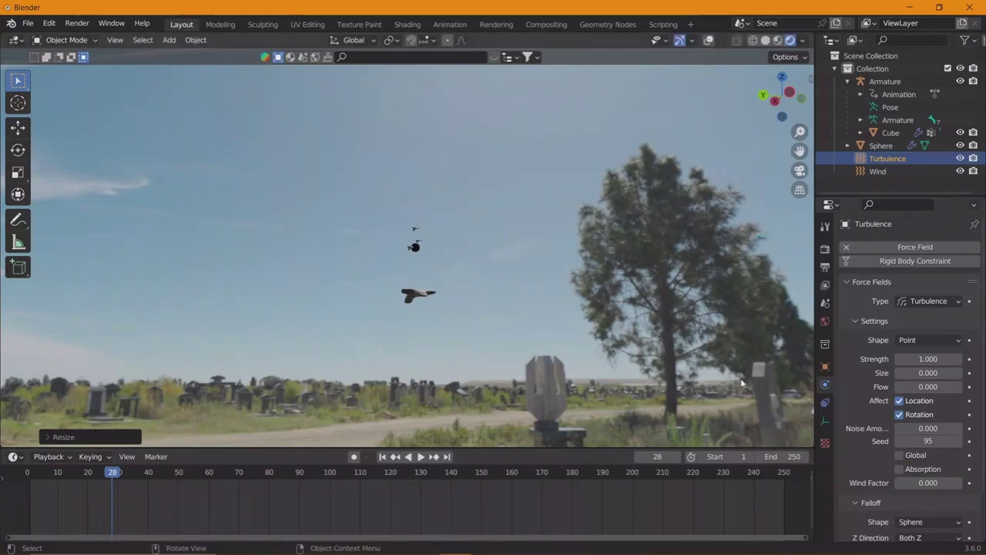
# - During playback, set Turbulence strength to 87.2 and lower Wind strength to 3.5
pyautogui.press('space')
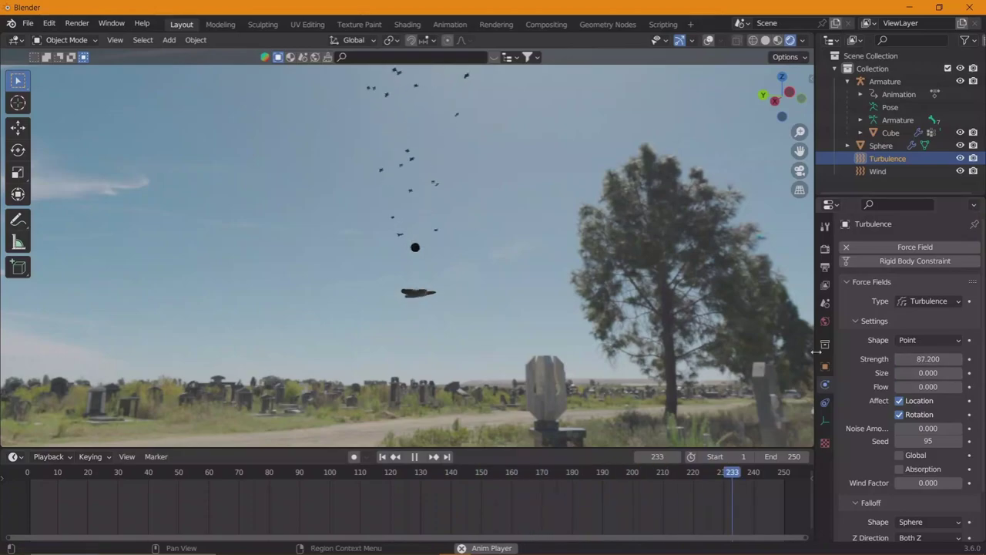
pyautogui.click(877, 171)
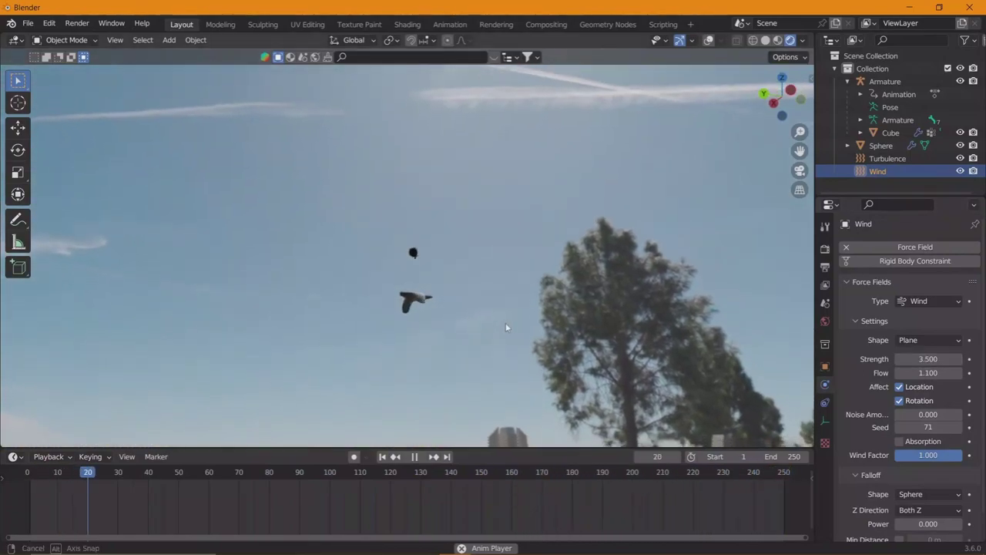
pyautogui.click(894, 132)
# - Hide the Cube bird mesh in the viewport and select the Sphere
pyautogui.click(960, 133)
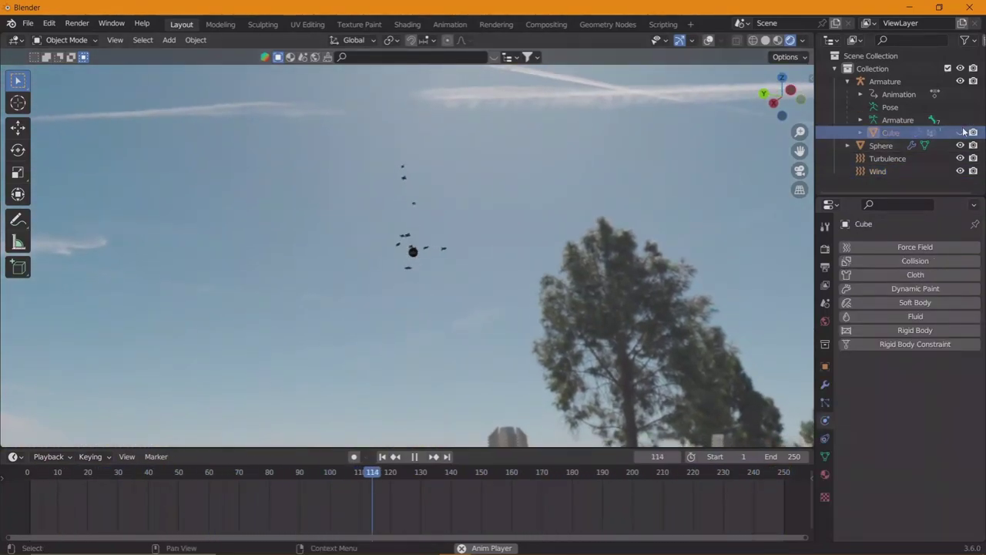
pyautogui.click(825, 474)
pyautogui.scroll(-5, 927, 443)
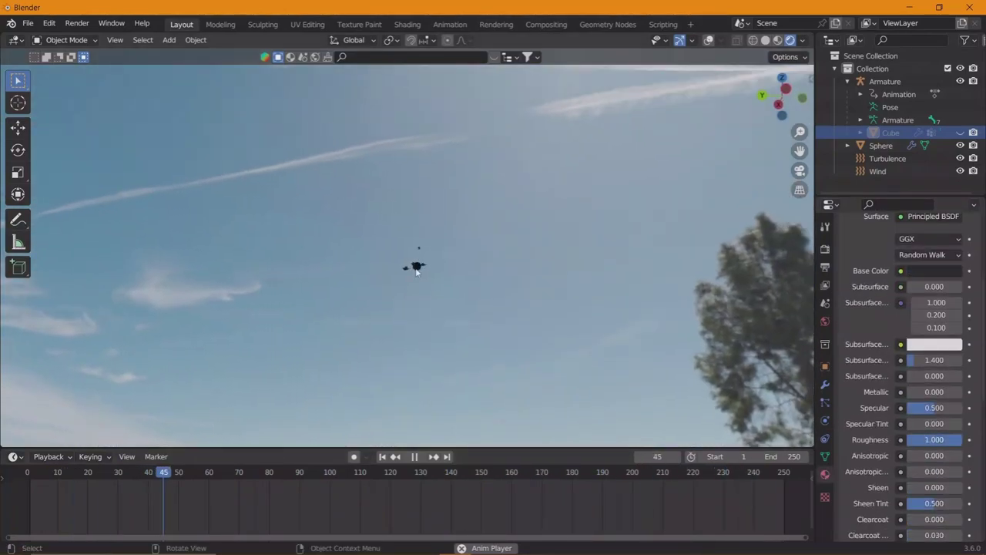
pyautogui.click(416, 269)
# - Enable Screen Space Reflections in the render settings
pyautogui.click(825, 248)
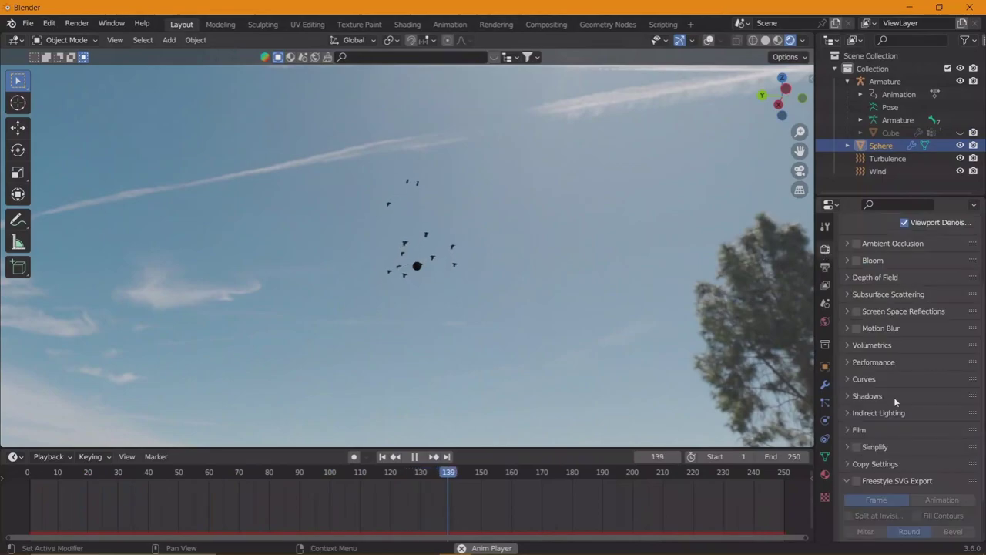
pyautogui.click(888, 312)
pyautogui.click(856, 310)
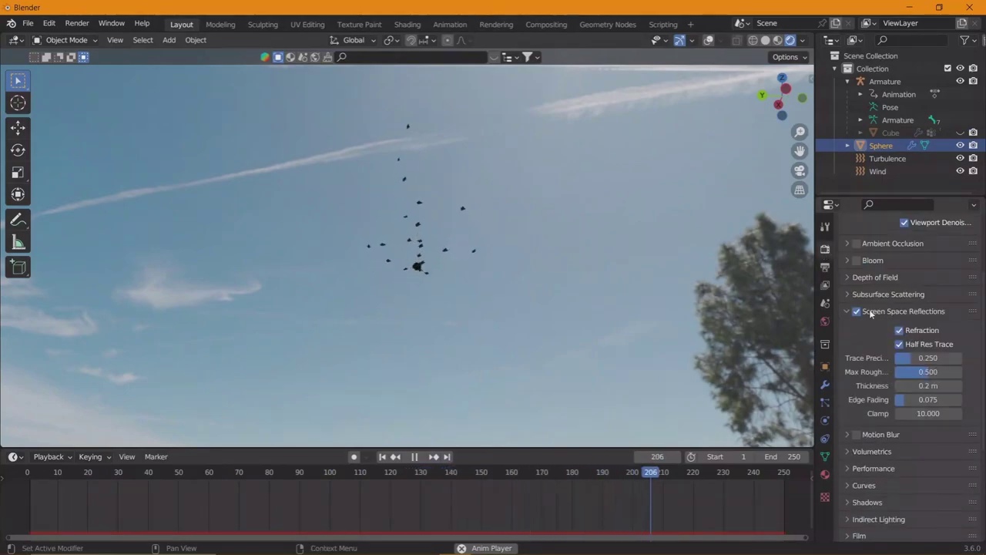
pyautogui.click(867, 311)
# - Set the Sphere material's blend mode to Alpha Blend
pyautogui.click(825, 475)
pyautogui.press('space')
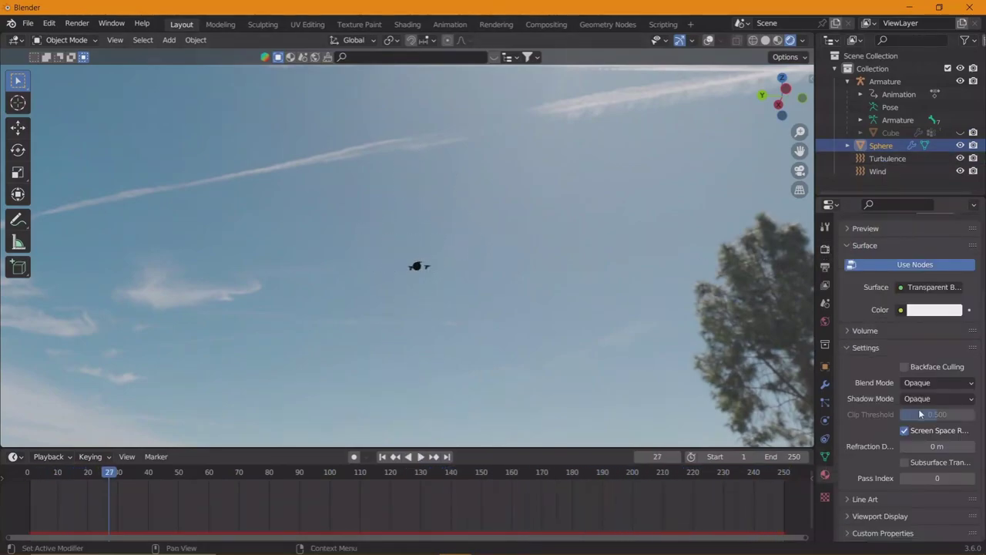
pyautogui.click(925, 384)
pyautogui.click(927, 439)
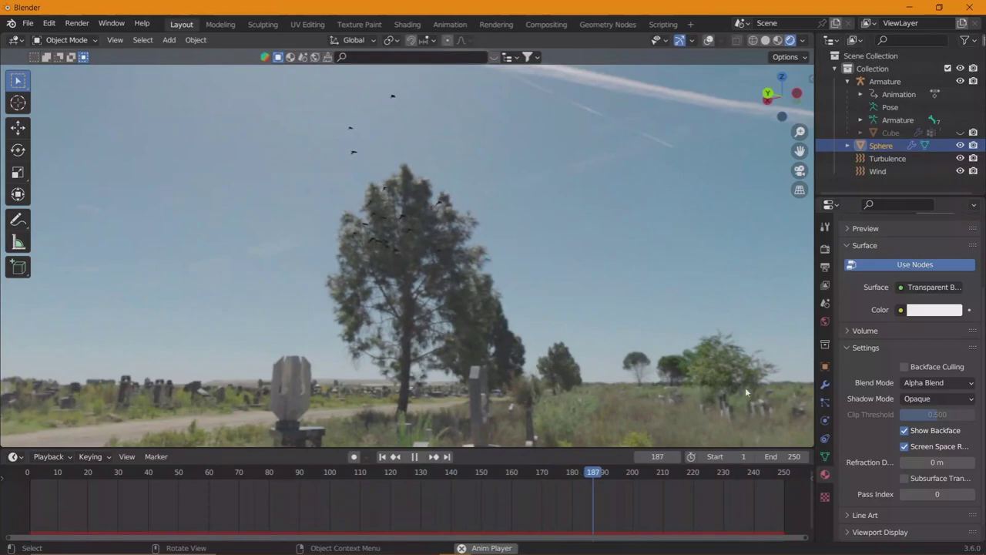
pyautogui.click(827, 322)
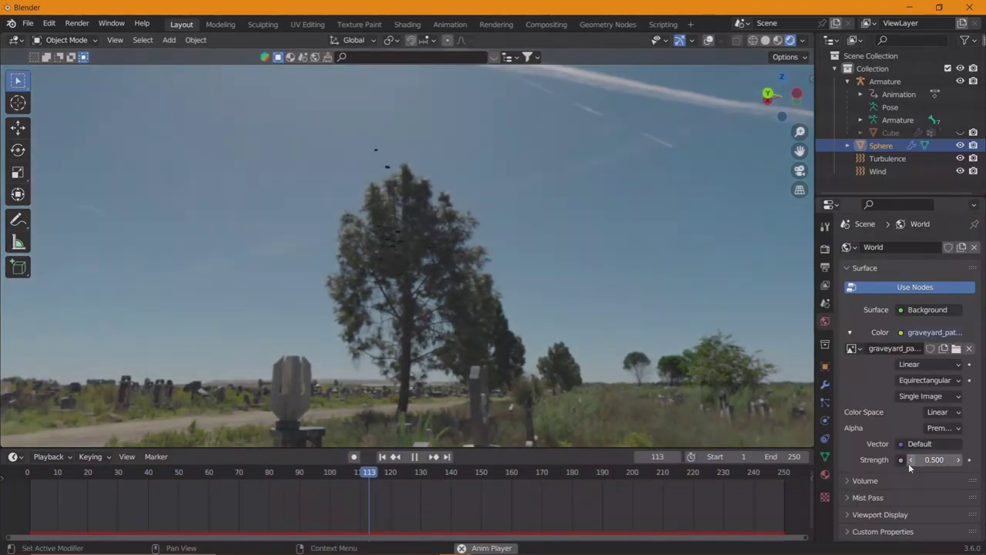
# - Raise the world HDRI strength to 1.1 and follow the swirling flock before stopping playback
pyautogui.moveTo(912, 459)
pyautogui.mouseDown()
pyautogui.moveTo(936, 459)
pyautogui.moveTo(915, 459)
pyautogui.mouseUp()
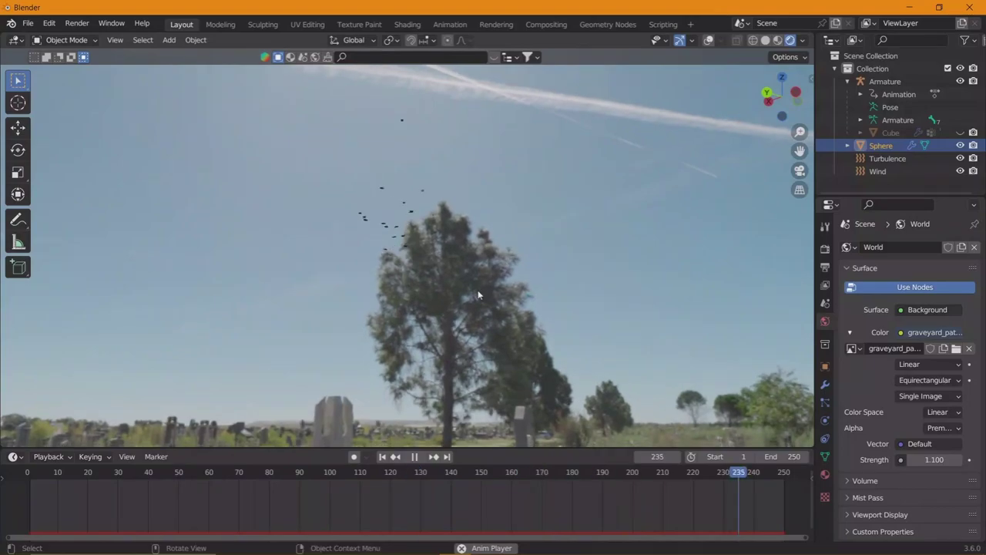
pyautogui.moveTo(540, 302); pyautogui.dragTo(595, 319, button='middle')
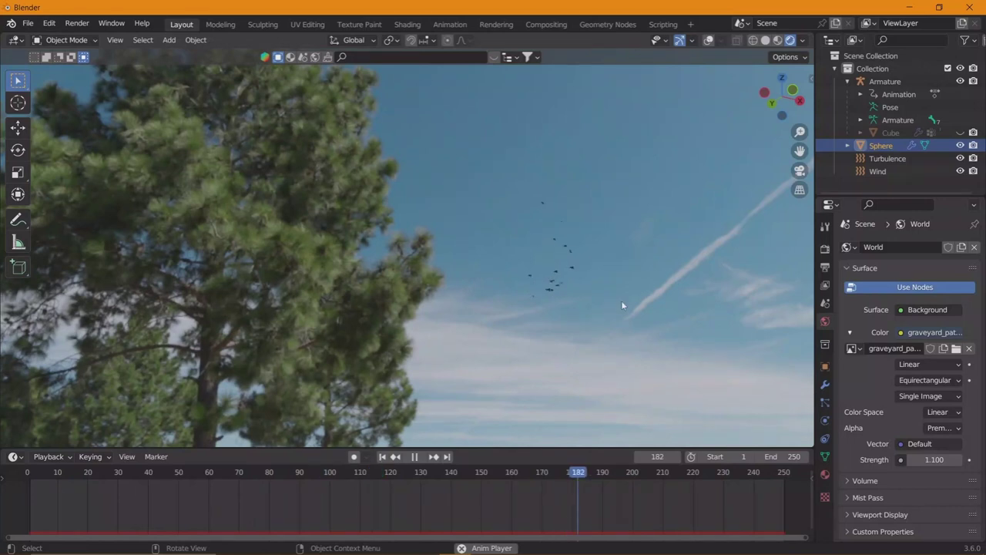
pyautogui.click(632, 291)
pyautogui.press('space')
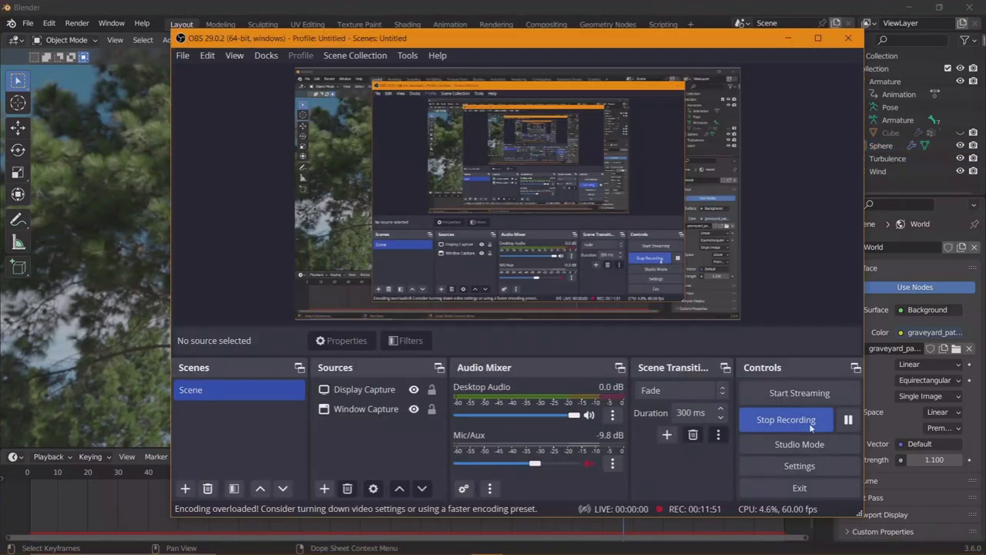